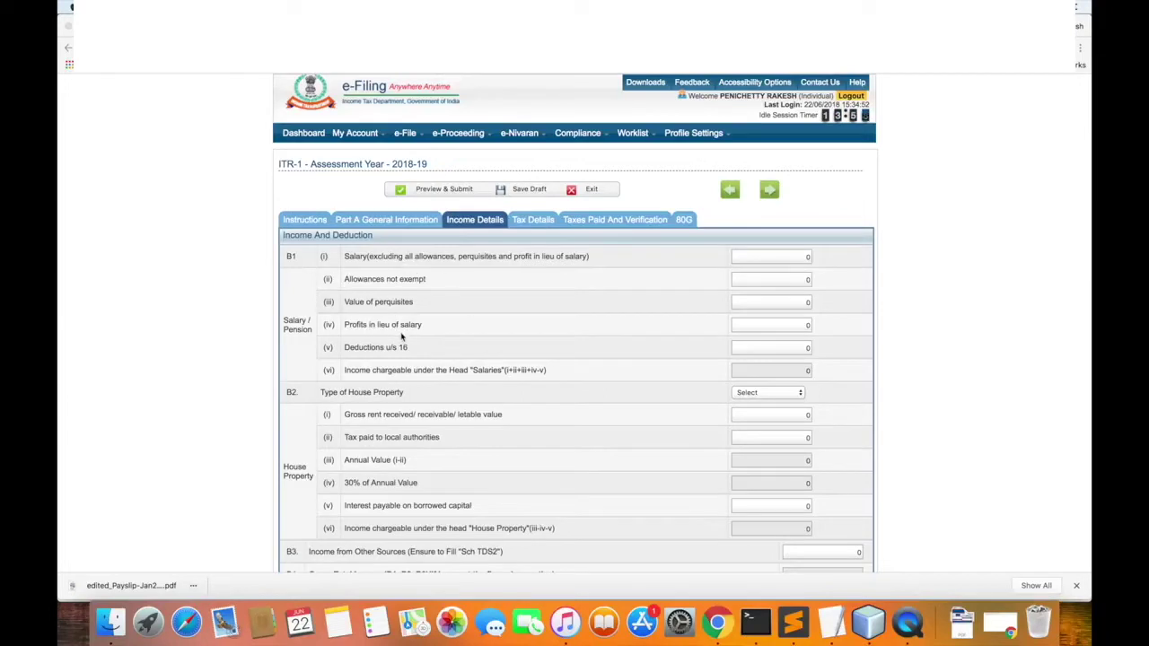
Switch from the ITR-1 form to the blog article on filling salary details and read its introduction
key("ctrl+Tab")
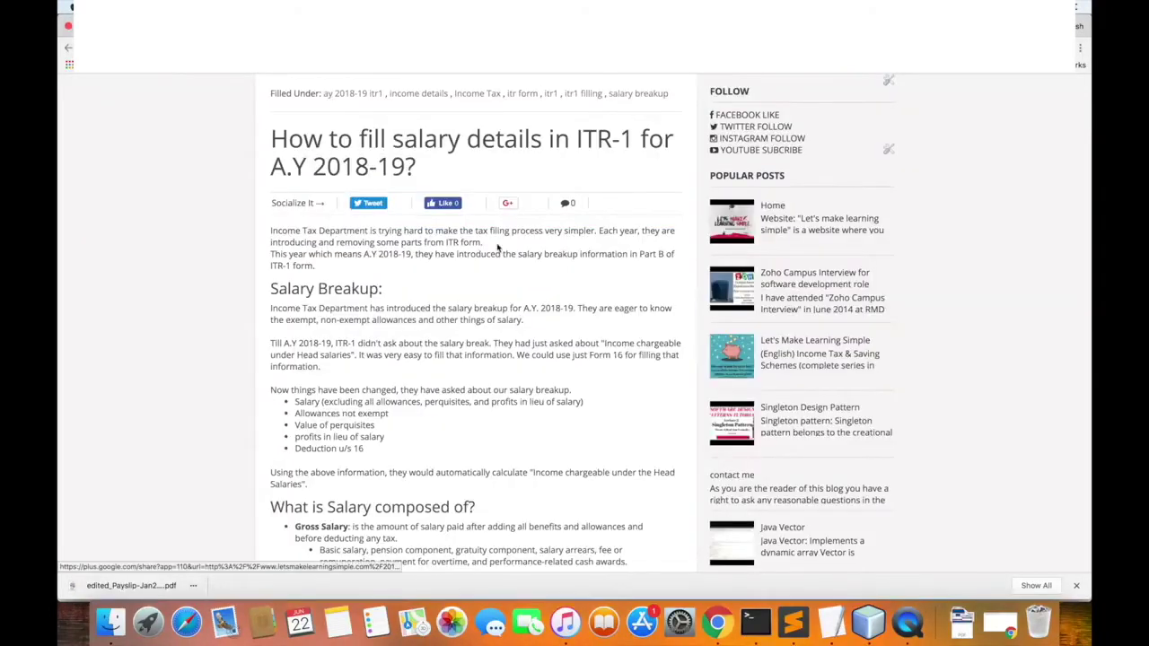
scroll(499, 247, "up", 4)
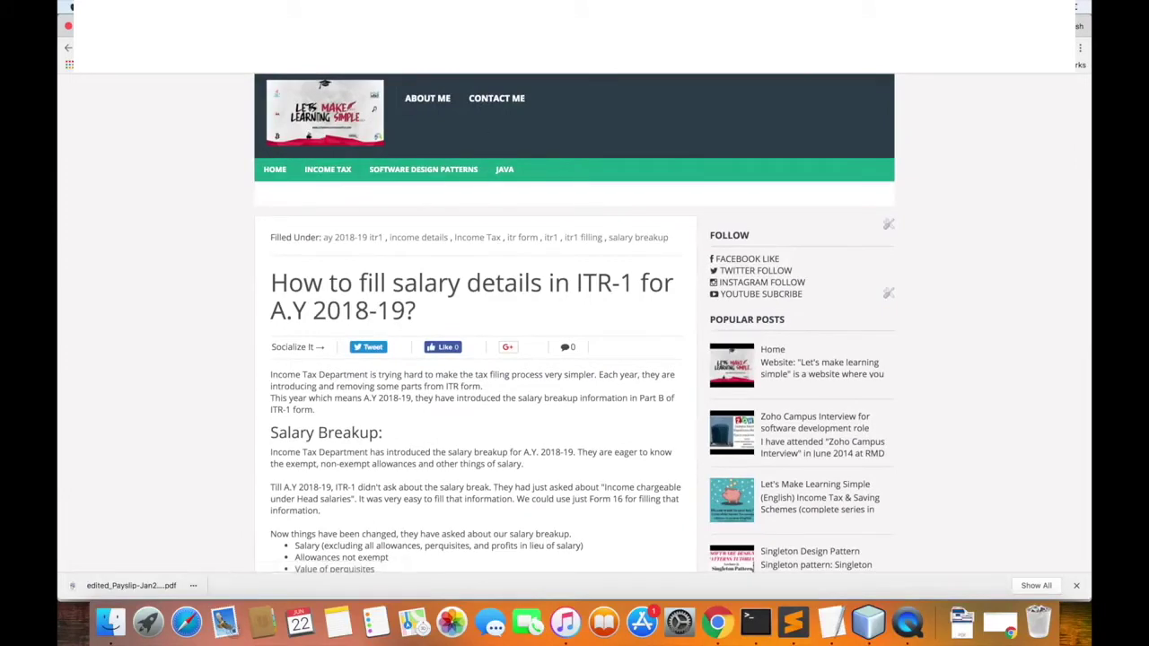
key("super+l")
left_click(148, 258)
scroll(515, 284, "down", 2)
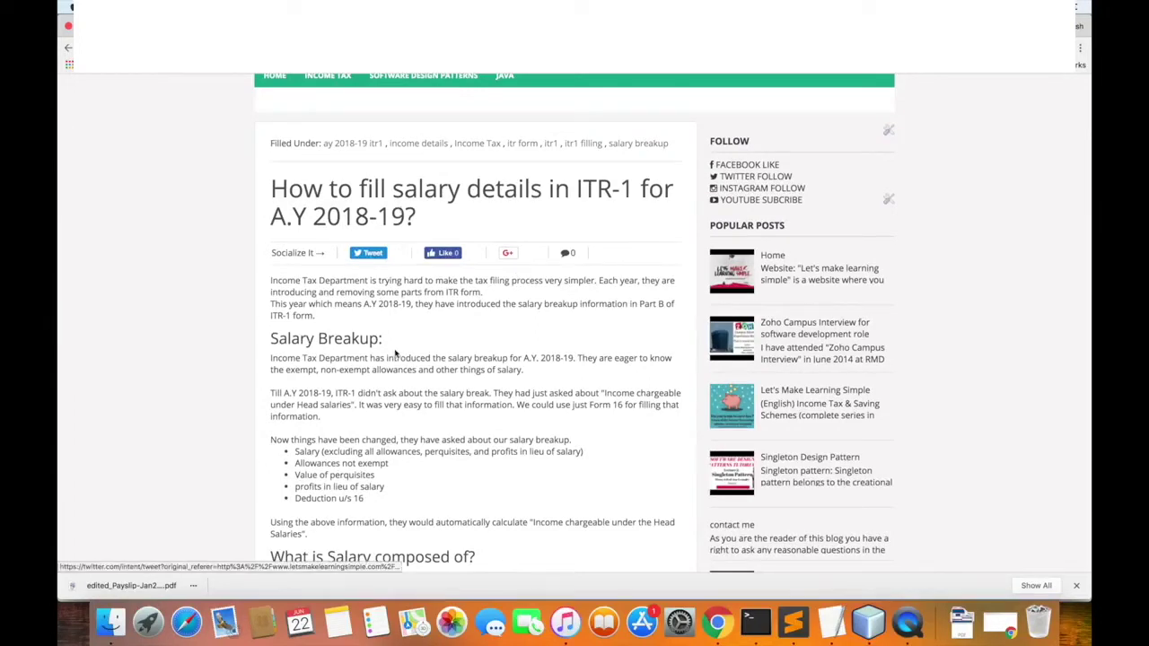
scroll(395, 352, "up", 2)
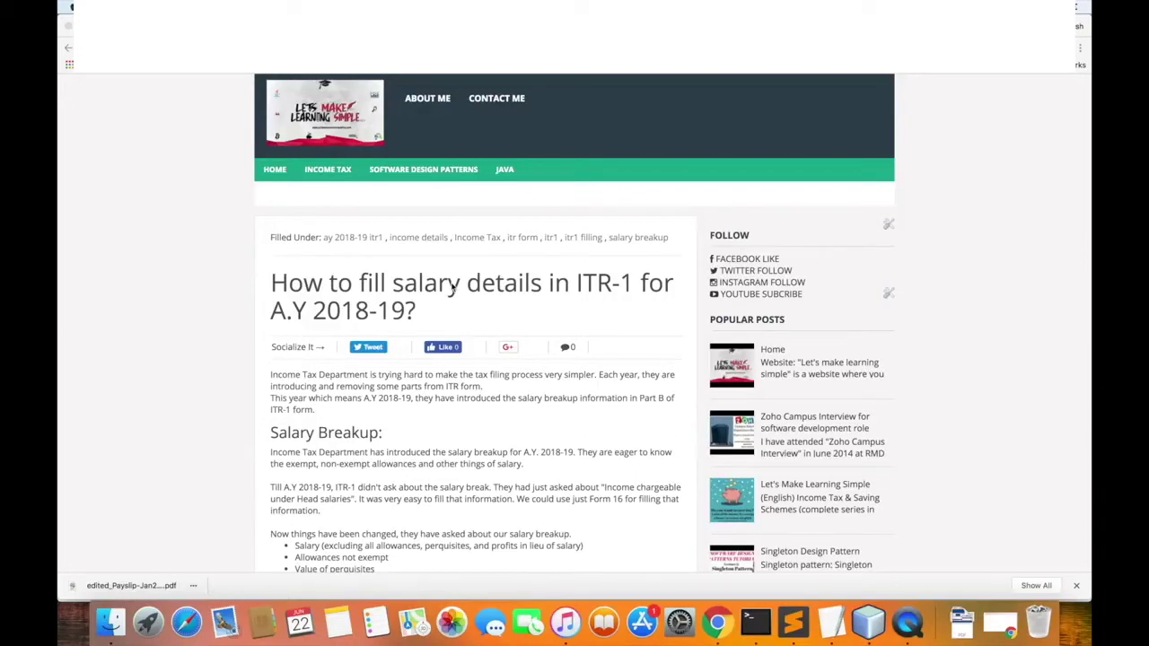
Look over the article's salary breakup calculator, including the Form 16, monthly basic salary and optional fields
scroll(413, 320, "down", 1)
scroll(413, 319, "down", 20)
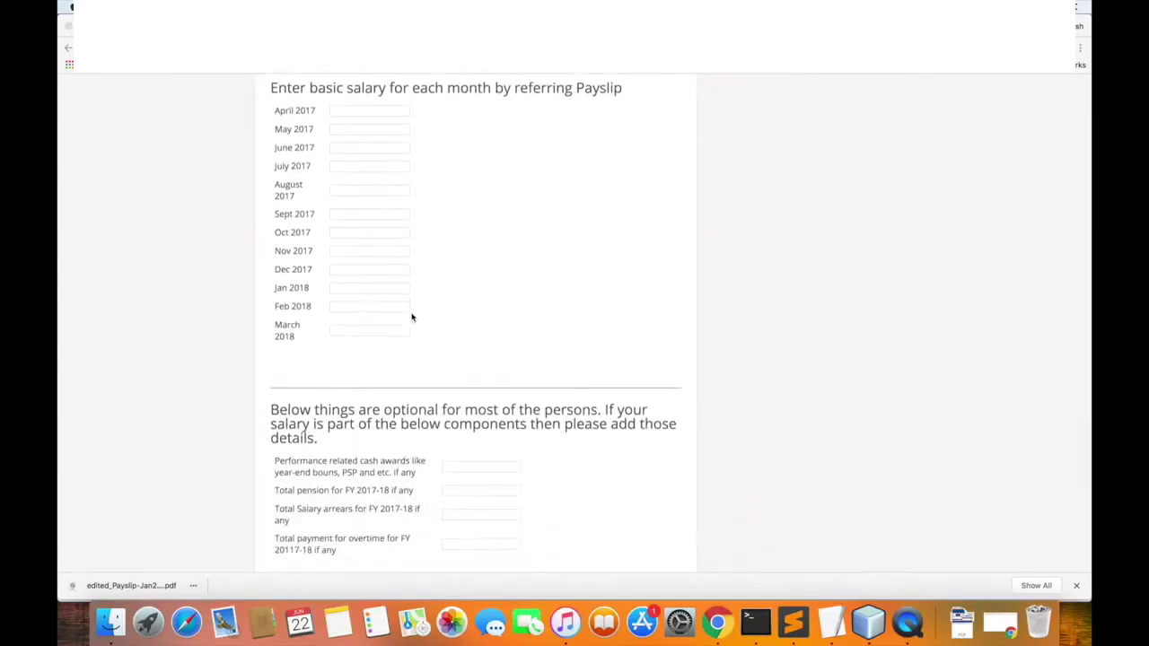
left_click(370, 110)
left_click(475, 148)
scroll(475, 148, "up", 5)
scroll(475, 147, "up", 2)
scroll(475, 147, "down", 10)
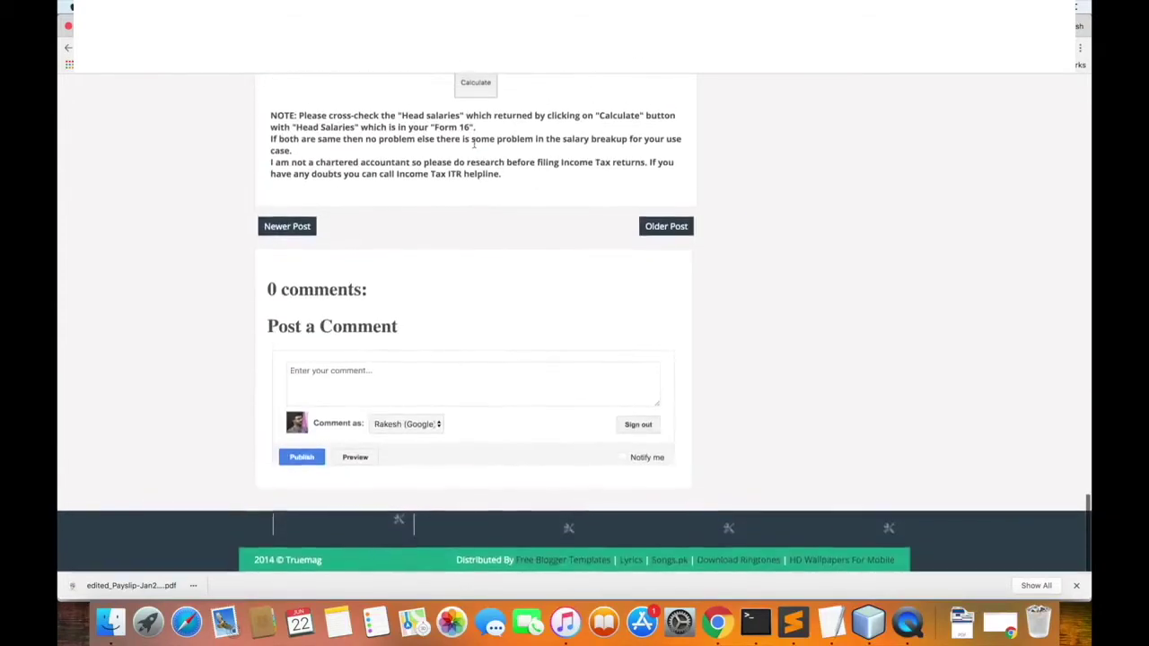
scroll(474, 144, "up", 10)
scroll(474, 143, "up", 10)
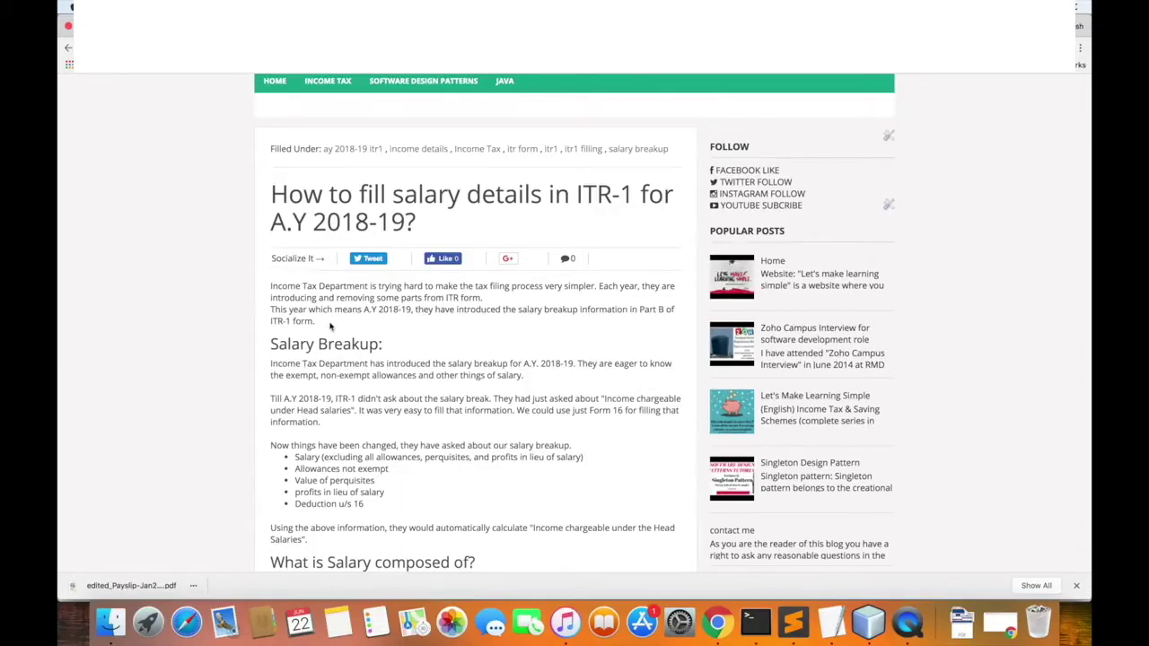
Review the article's list of salary breakup items and examine the gross salary, exempt allowances and deductions in Form 16
scroll(332, 327, "down", 2)
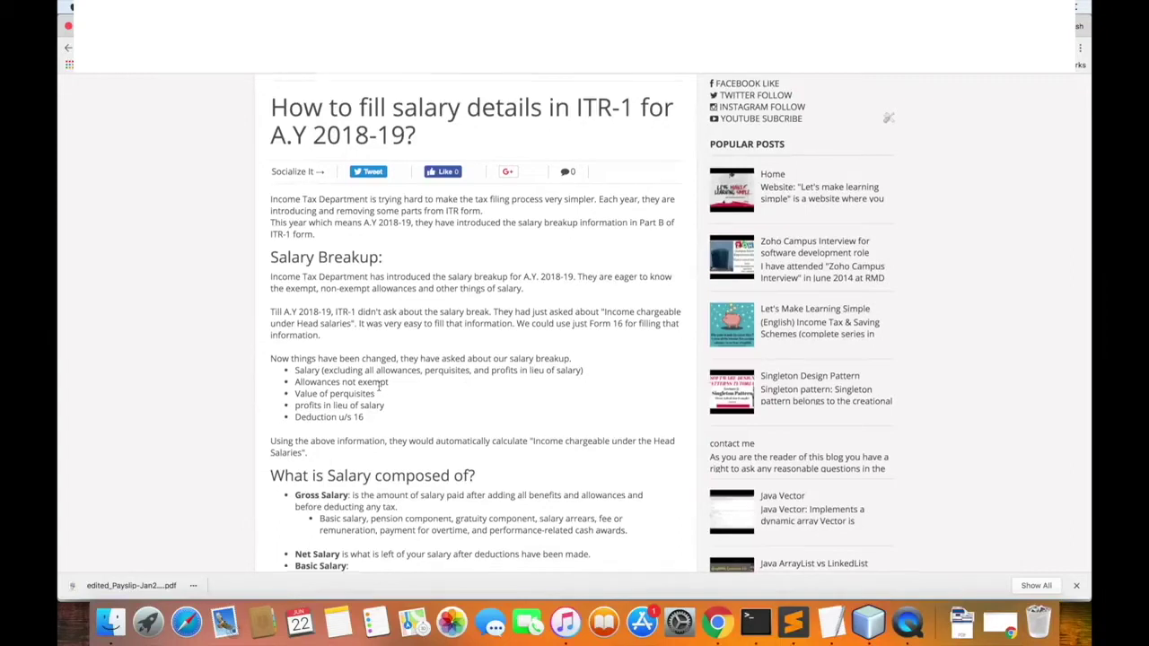
scroll(379, 384, "down", 1)
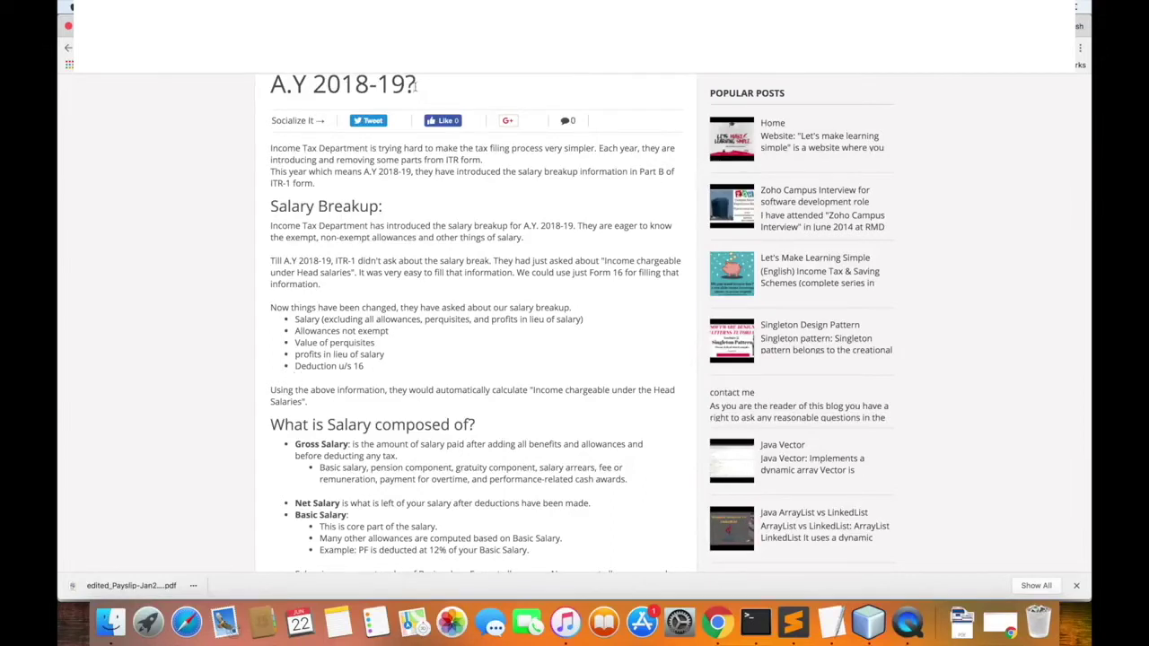
key("ctrl+Tab")
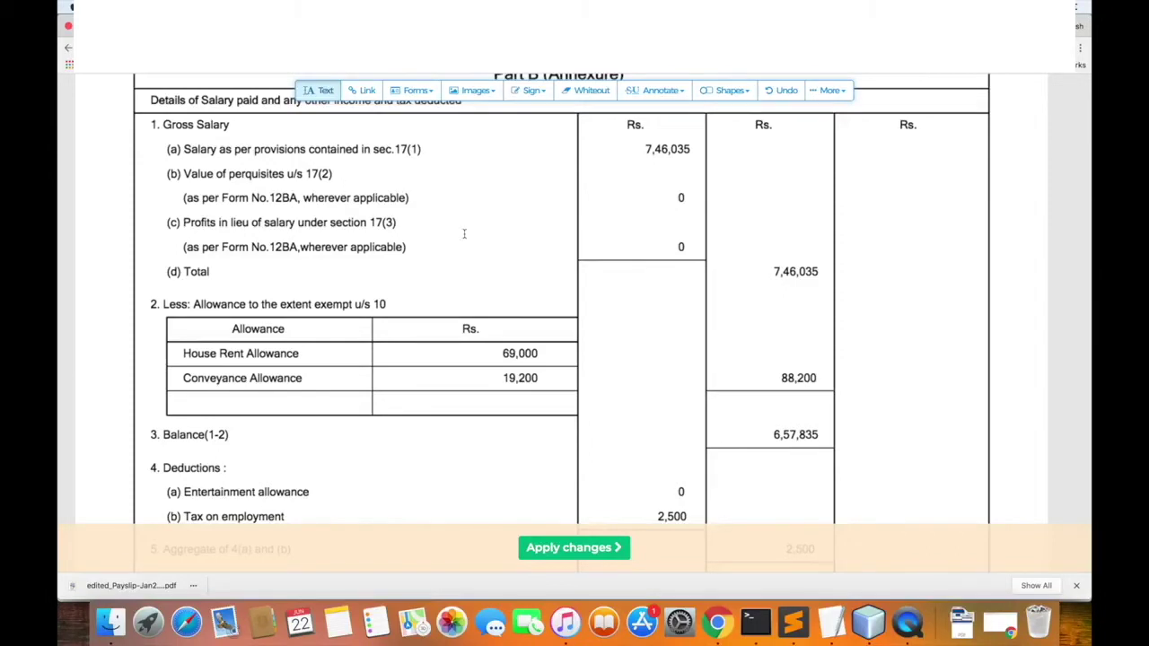
scroll(418, 265, "down", 5)
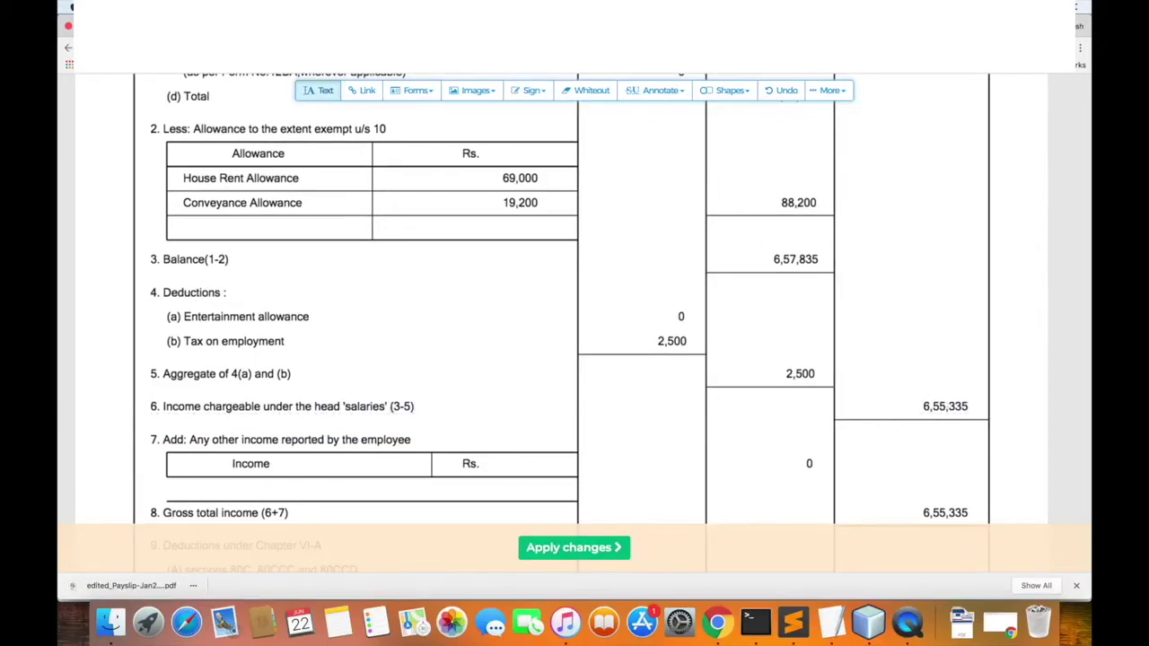
key("ctrl+Tab")
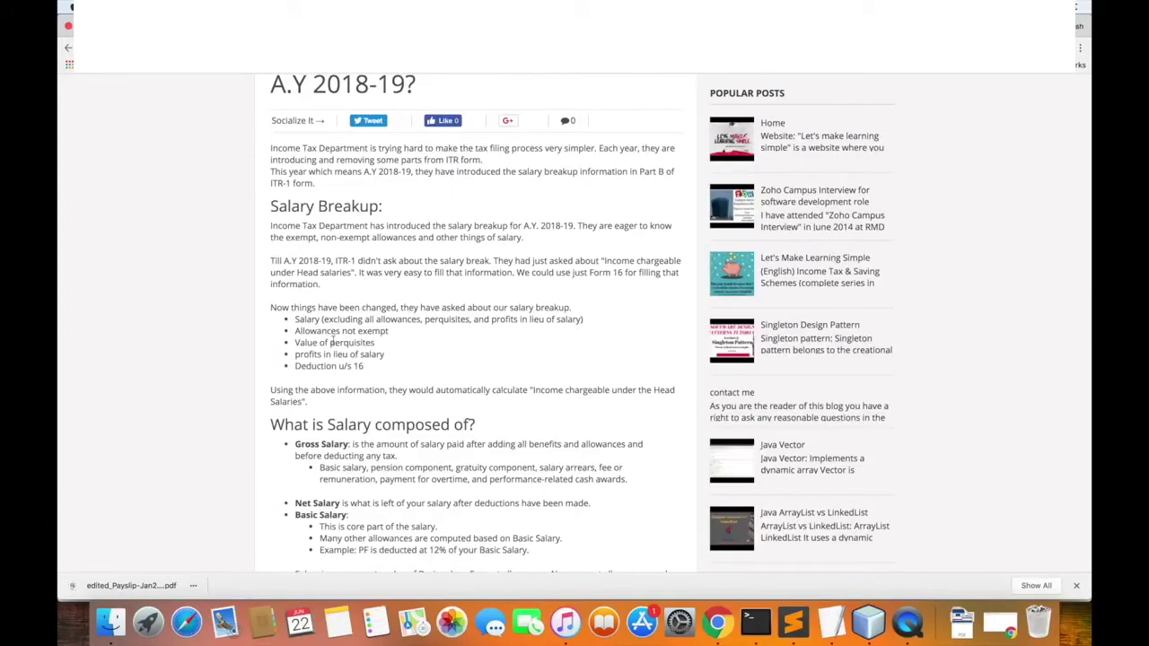
Examine the earnings and deductions on the January 2018 payslip and return to the article
key("ctrl+shift+Tab")
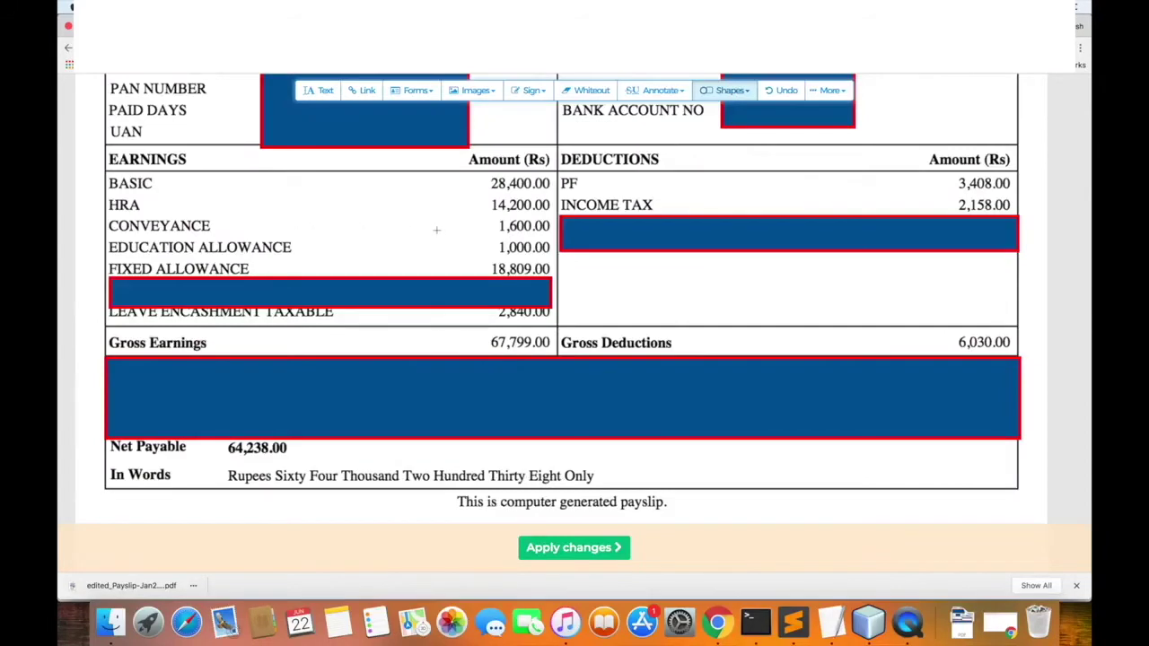
scroll(437, 230, "up", 3)
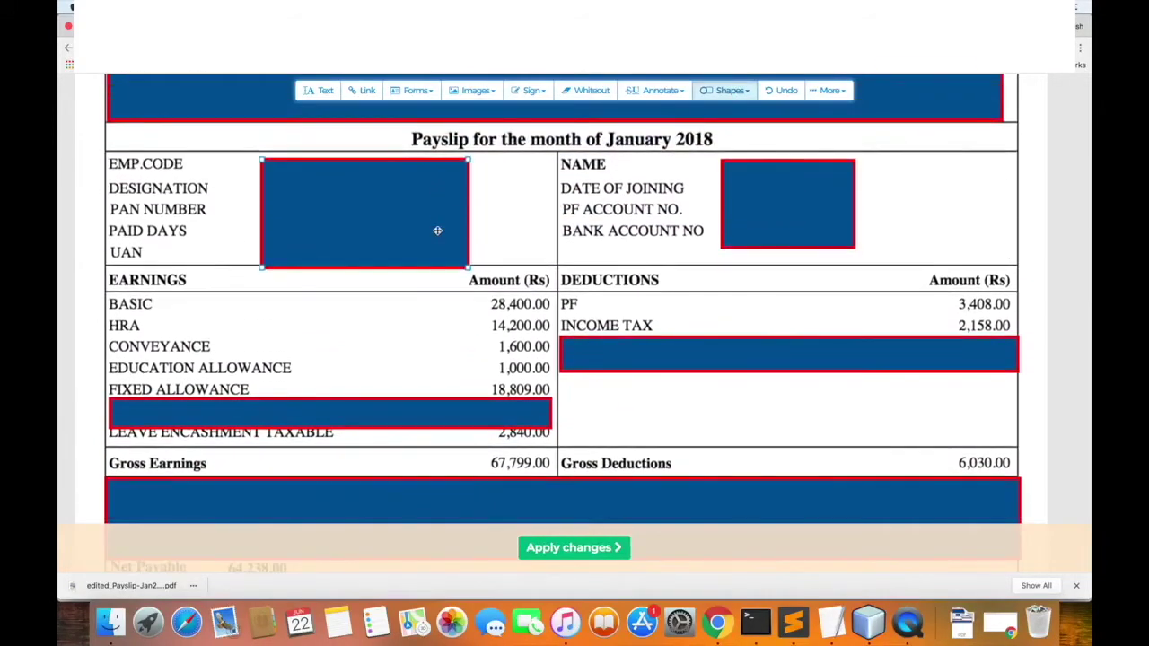
scroll(437, 231, "up", 5)
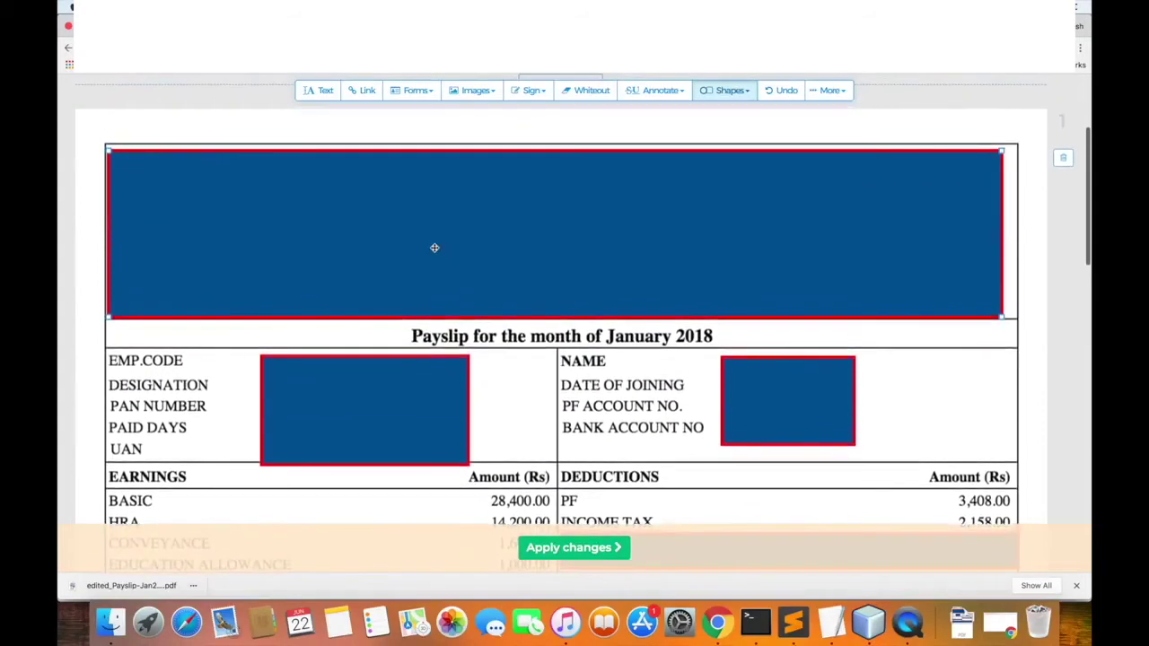
scroll(435, 248, "down", 3)
scroll(435, 248, "down", 3)
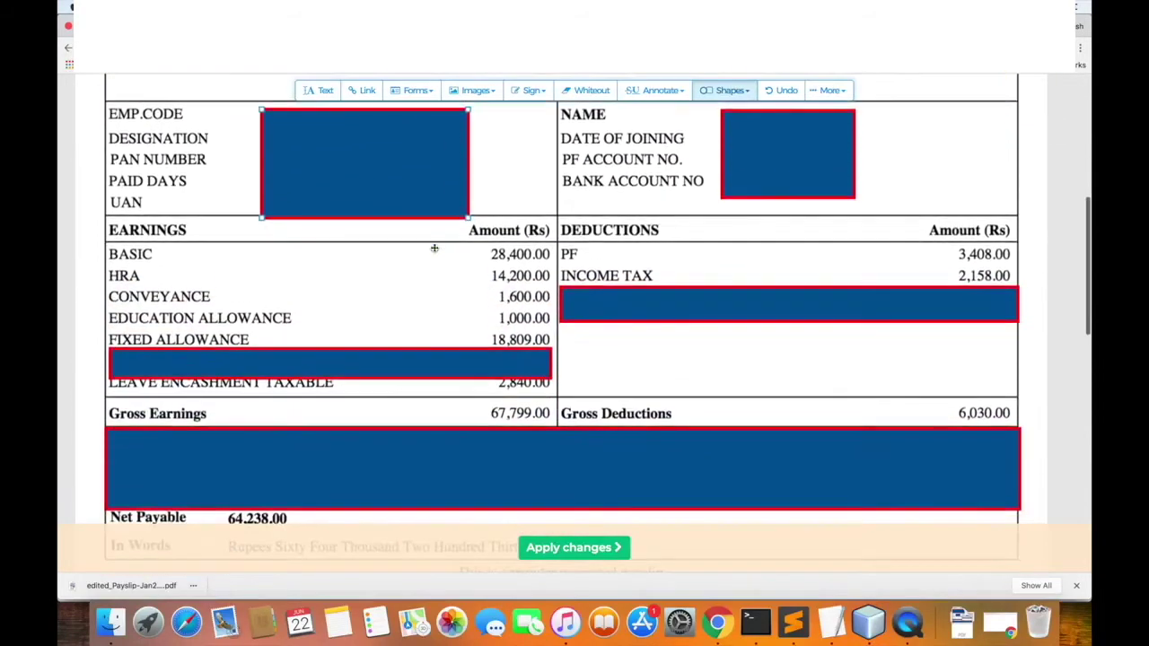
scroll(433, 248, "down", 2)
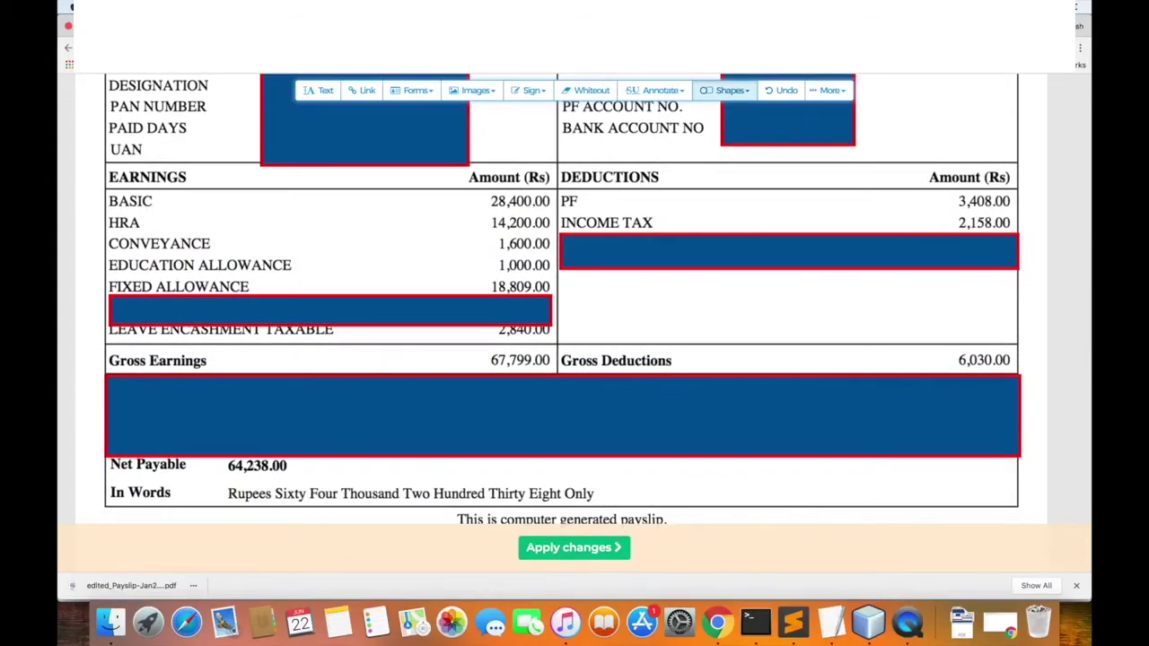
key("ctrl+Tab")
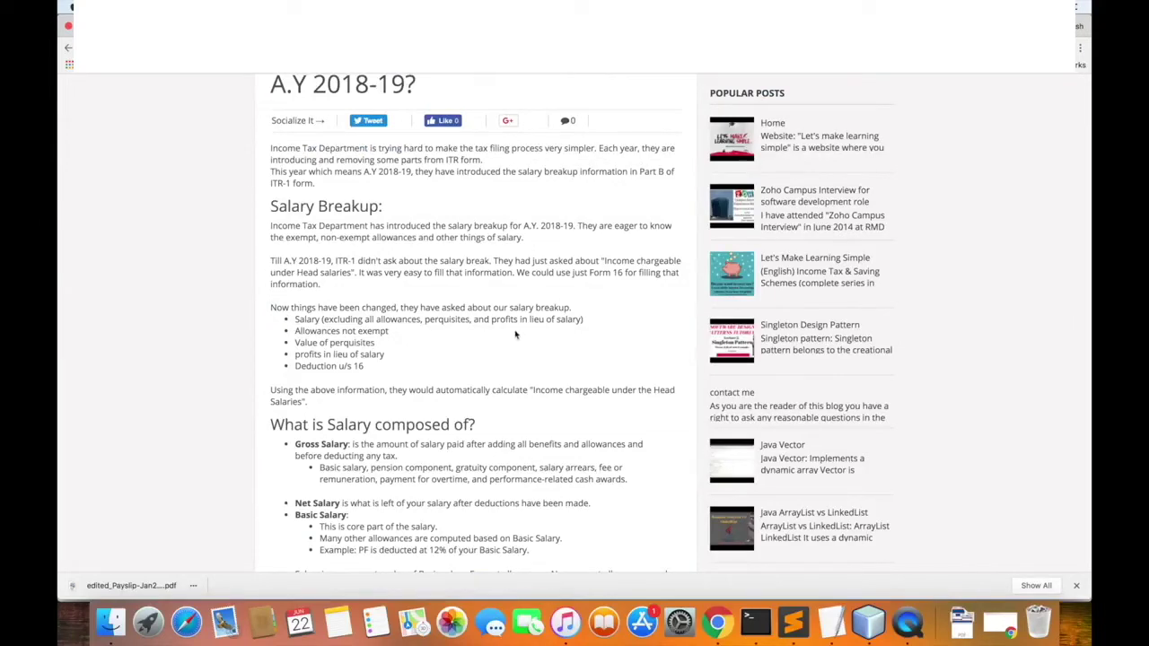
Look through the article's salary breakup calculation steps and the calculator fields that follow them
scroll(541, 383, "down", 15)
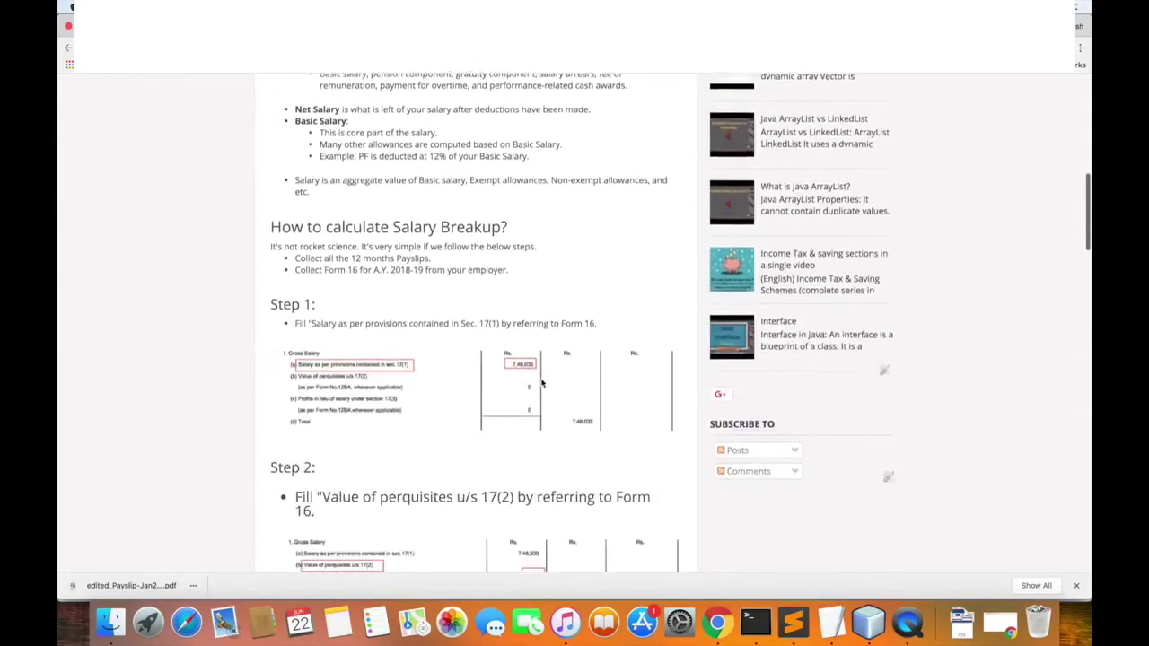
scroll(541, 384, "down", 10)
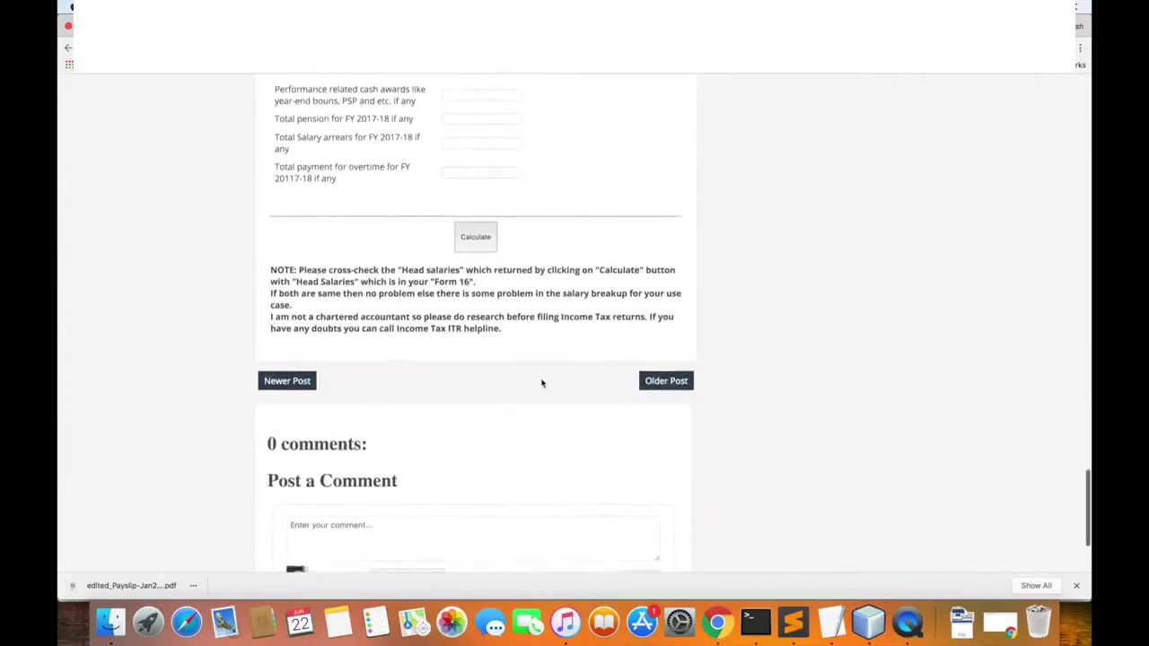
scroll(541, 381, "up", 5)
scroll(418, 324, "up", 10)
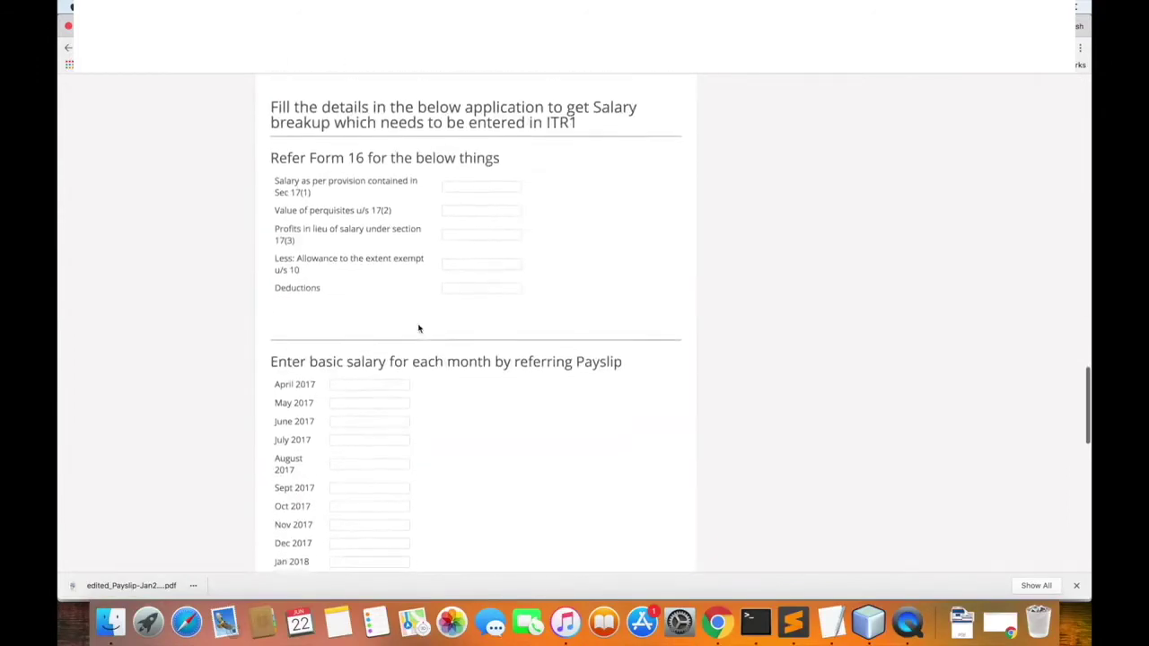
scroll(418, 329, "up", 6)
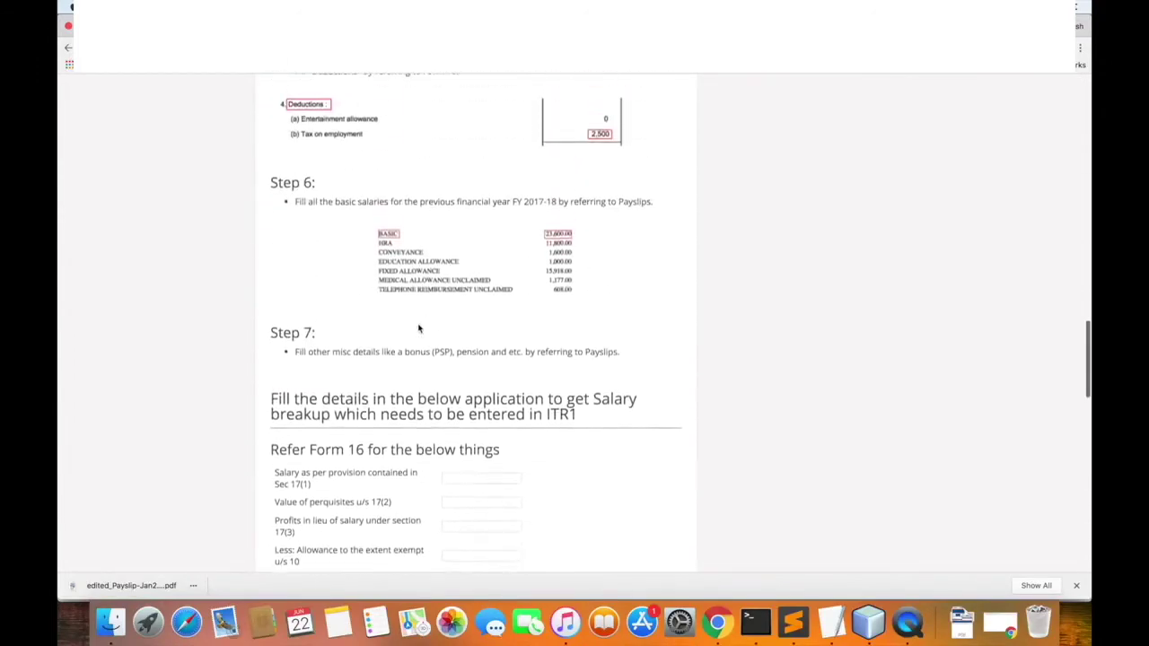
scroll(418, 328, "up", 20)
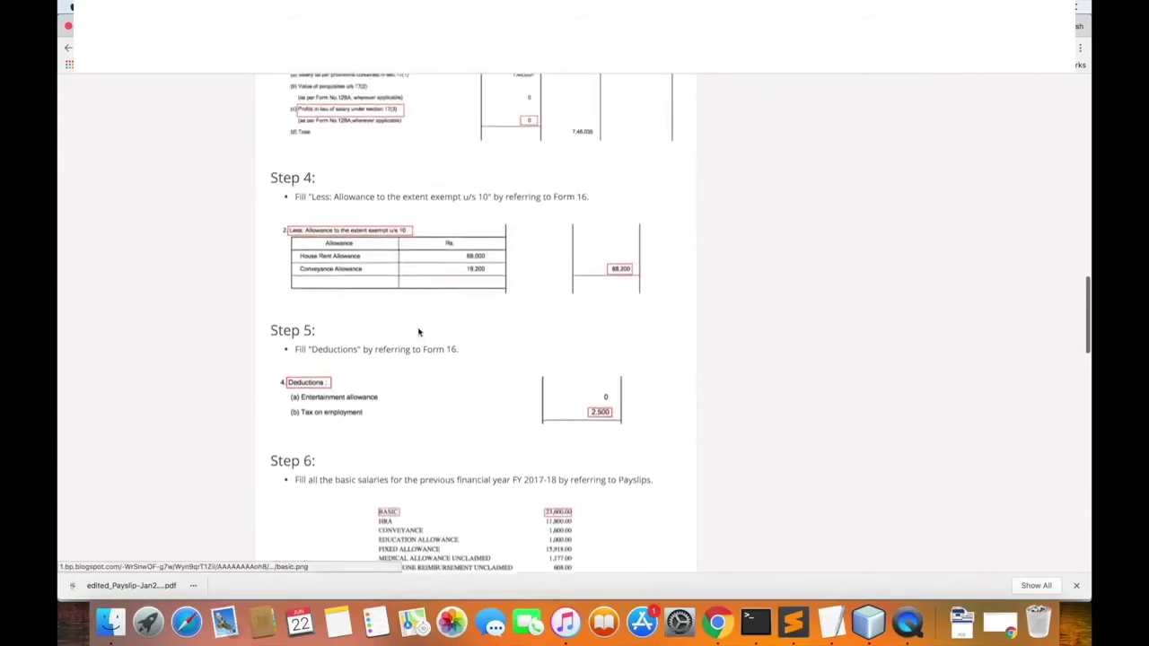
scroll(417, 332, "down", 3)
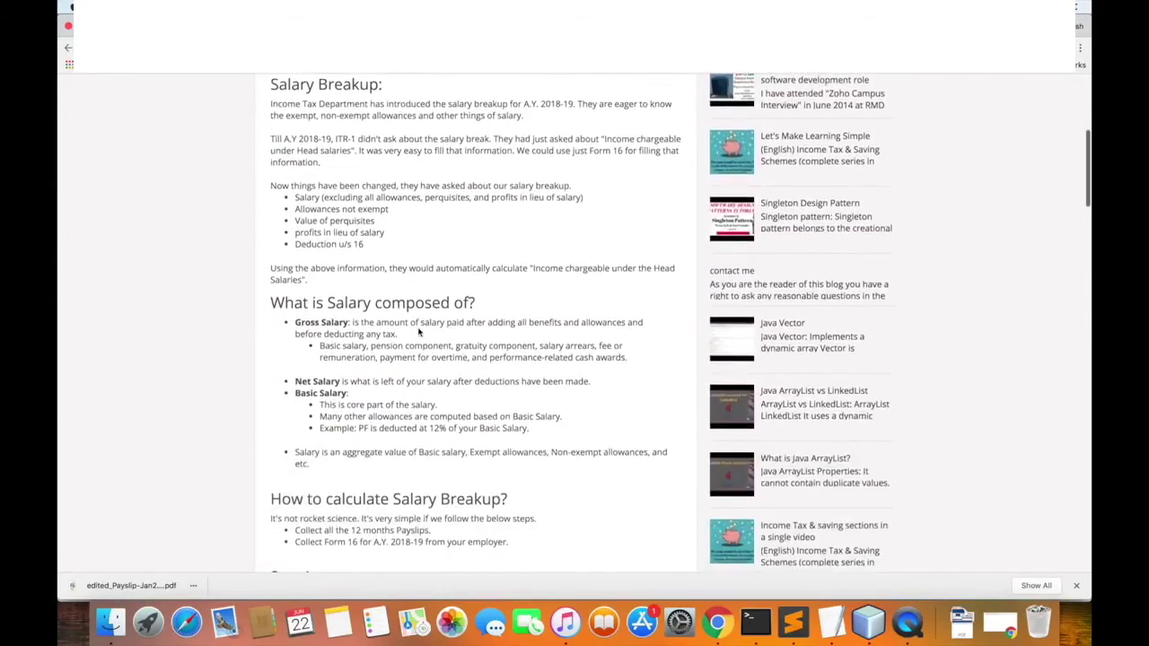
scroll(417, 332, "down", 8)
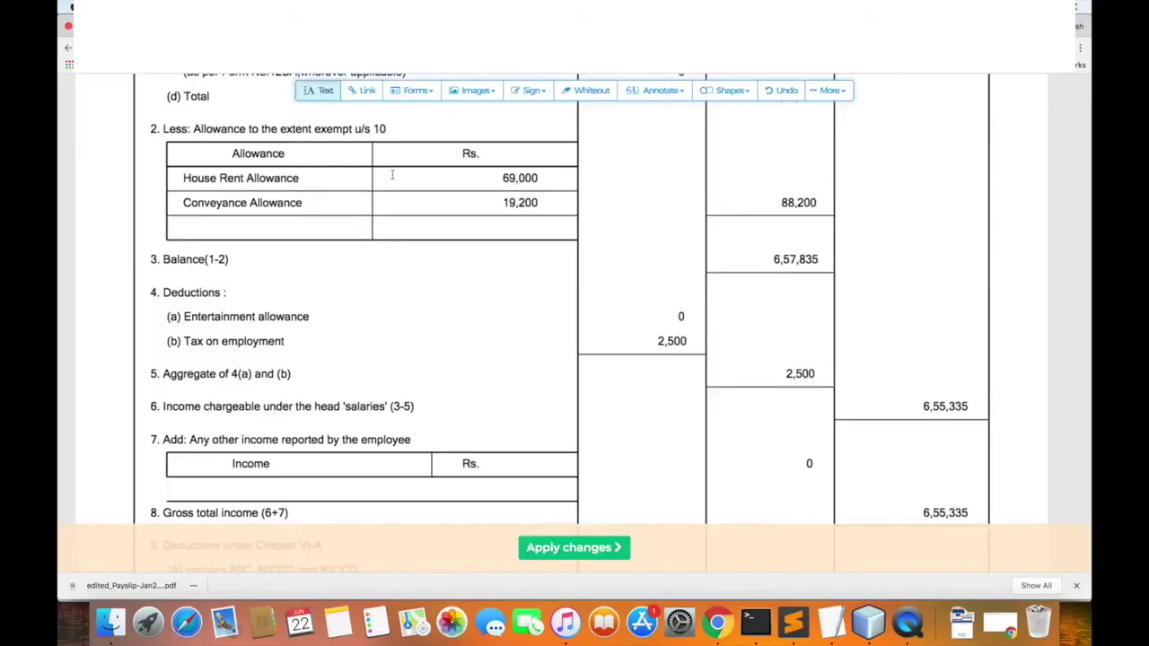
Enter 746035 from Form 16 as the salary per provision contained in Sec 17(1) in the article's calculator
scroll(391, 176, "up", 5)
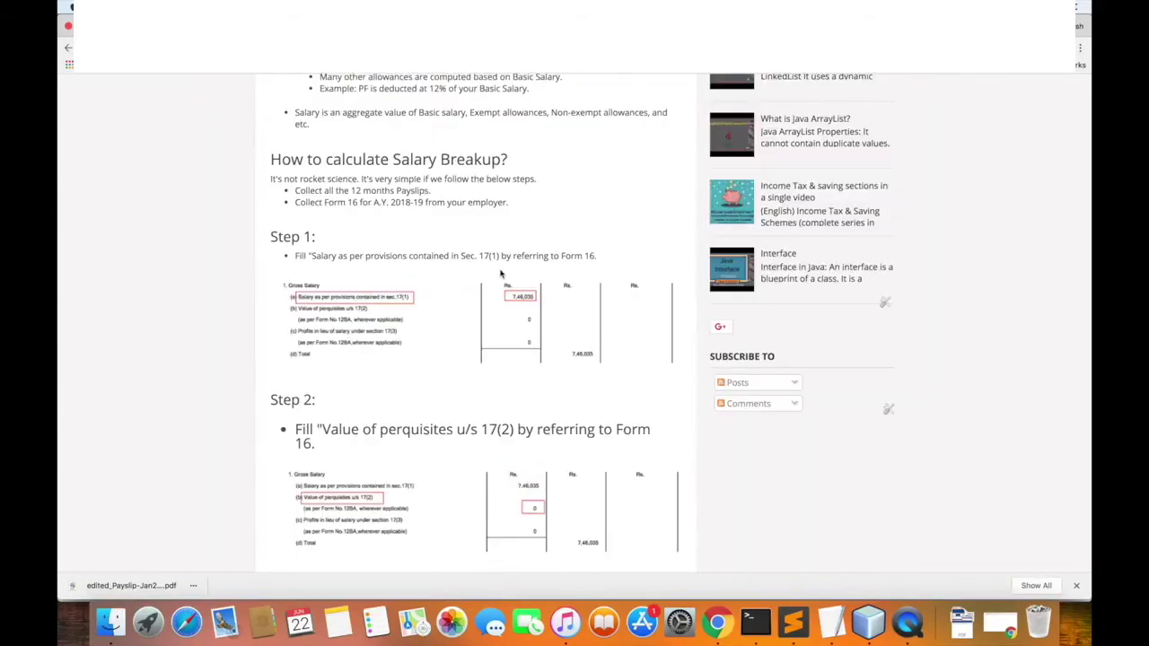
scroll(501, 274, "down", 10)
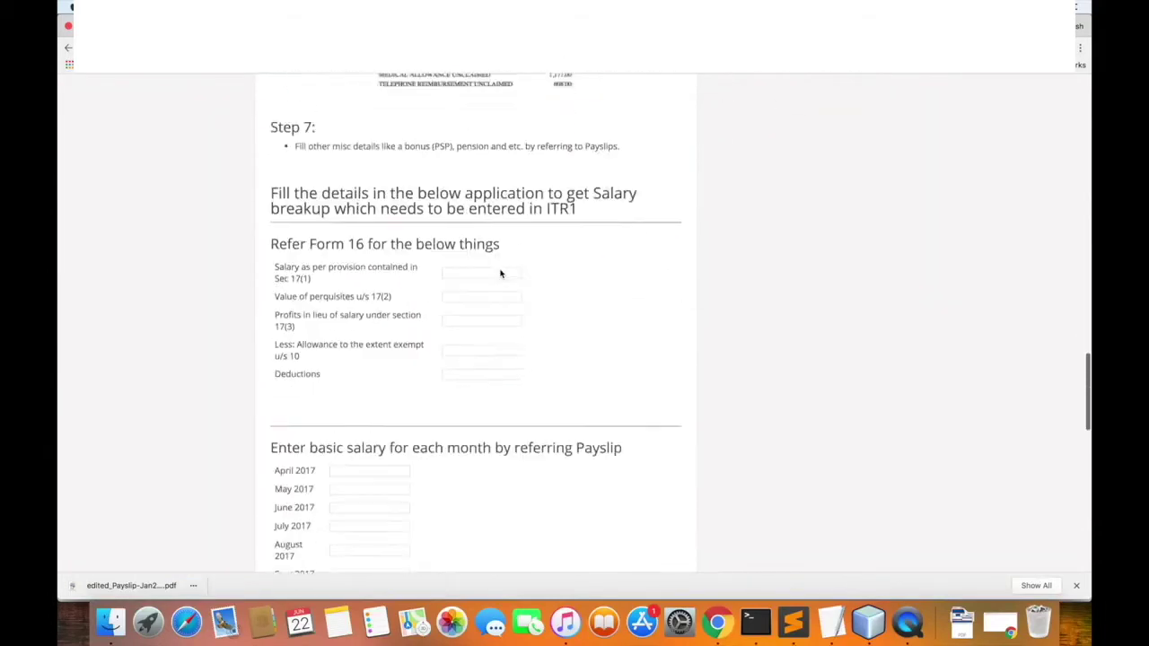
scroll(501, 274, "down", 2)
left_click(453, 175)
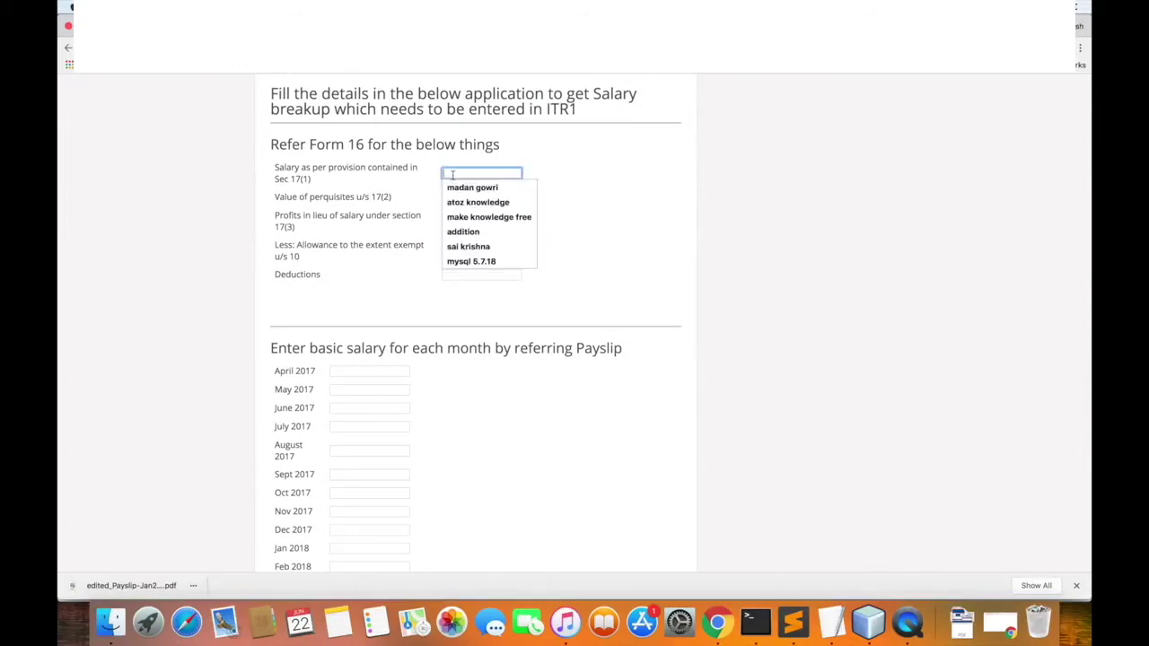
type("14")
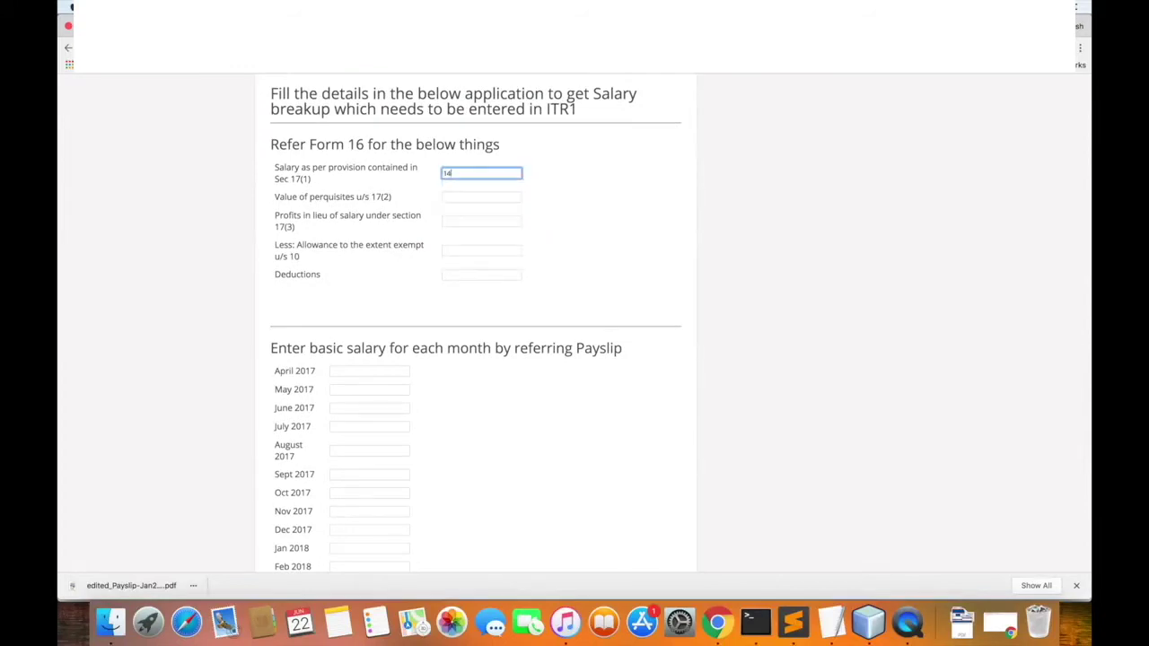
key("BackSpace")
key("BackSpace")
key("BackSpace")
type("748")
key("ctrl+Tab")
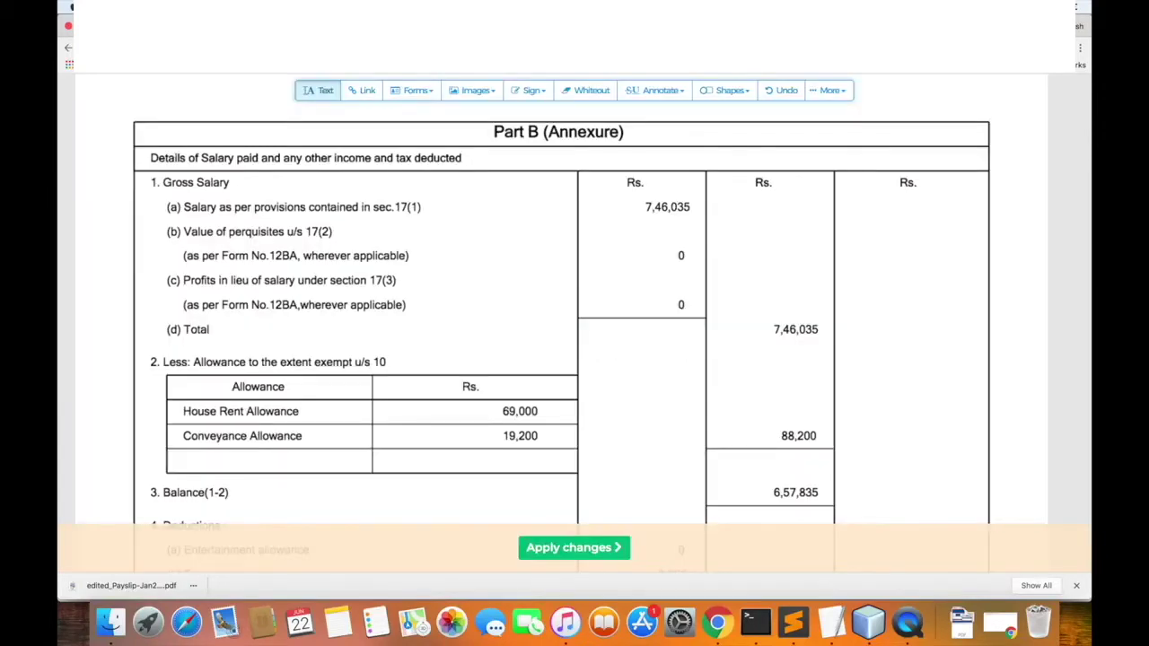
key("ctrl+shift+Tab")
type("035")
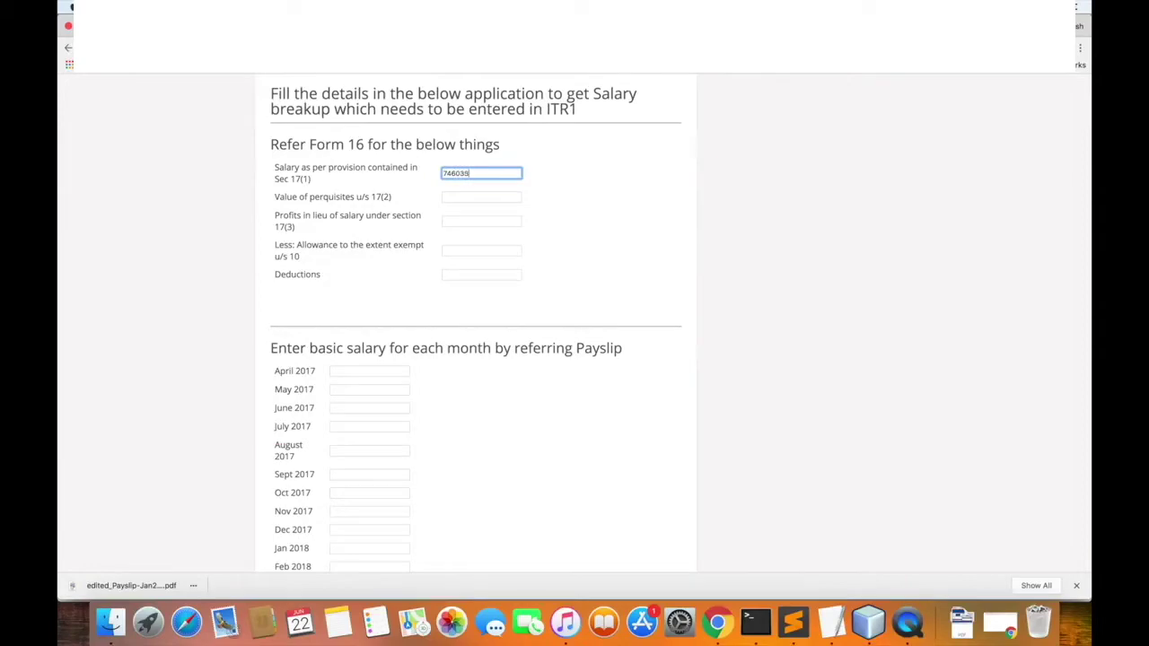
Consult Step 2 of the article and enter 0 as the value of perquisites u/s 17(2) in the calculator
scroll(338, 208, "up", 15)
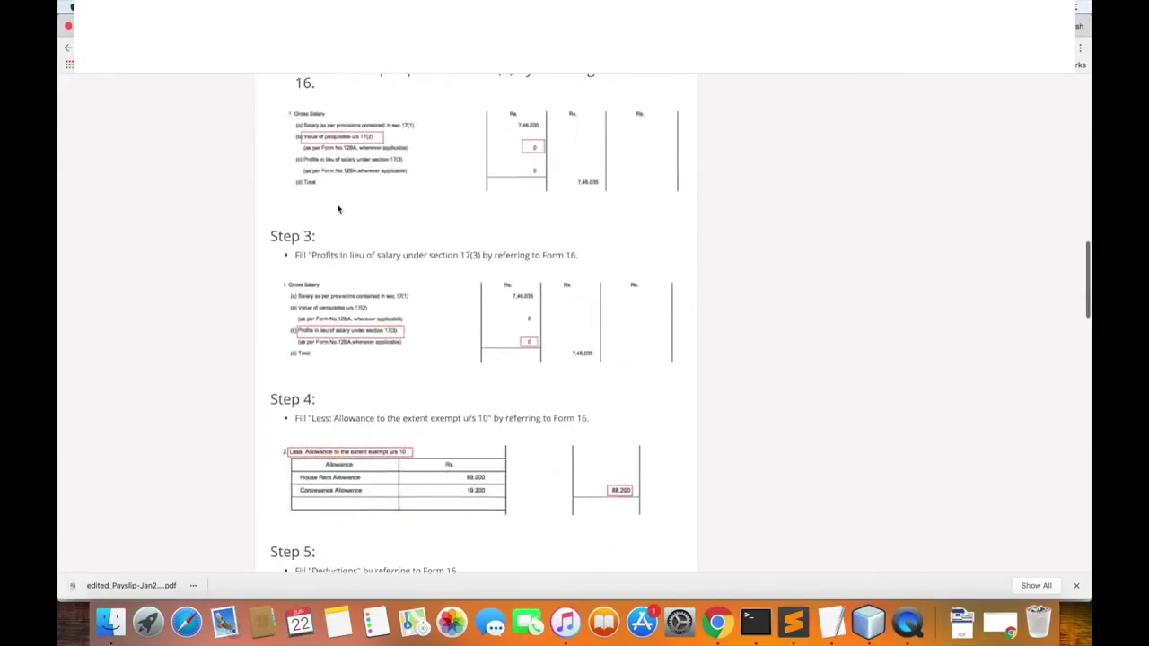
scroll(338, 208, "up", 3)
scroll(339, 208, "down", 2)
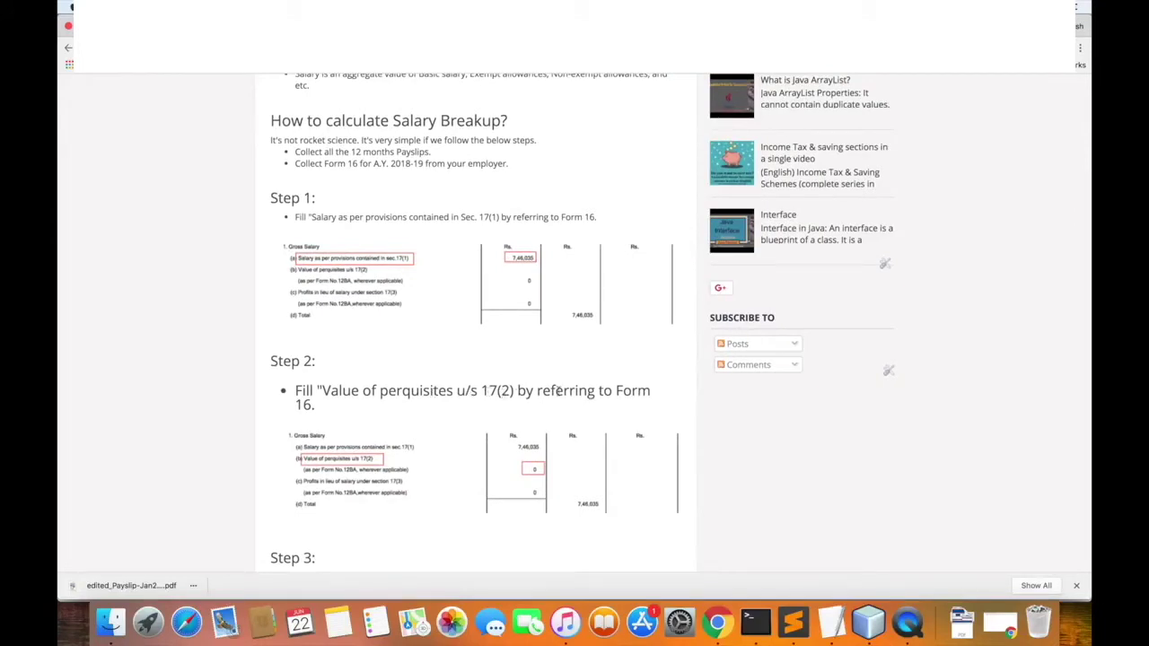
scroll(558, 391, "down", 1)
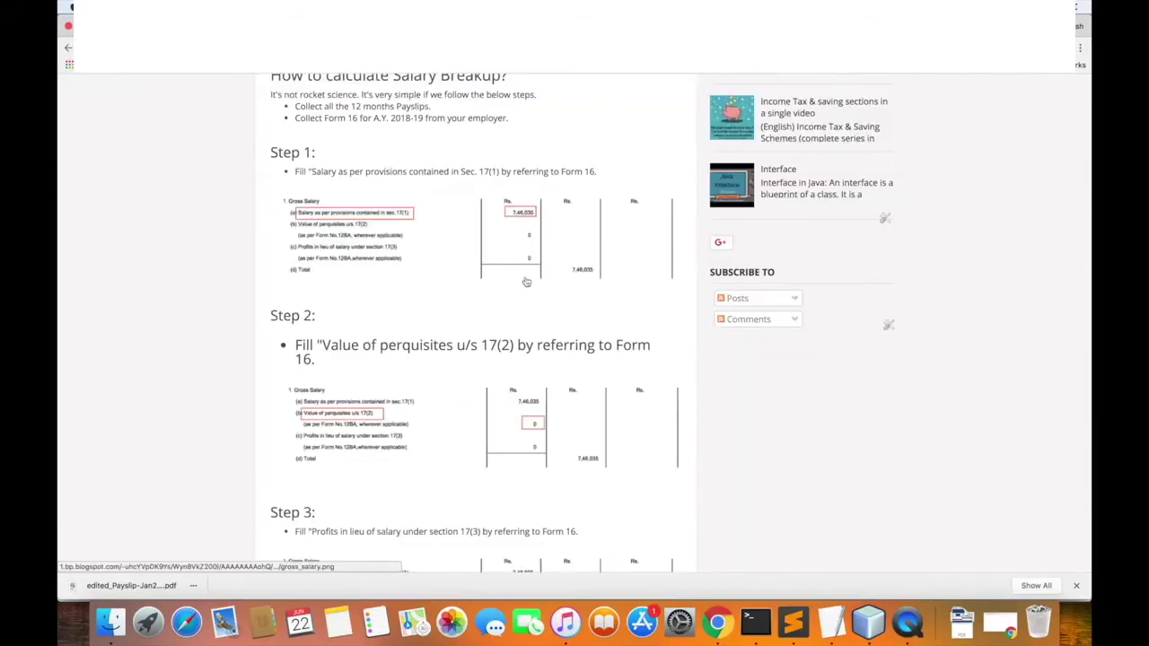
scroll(527, 283, "down", 15)
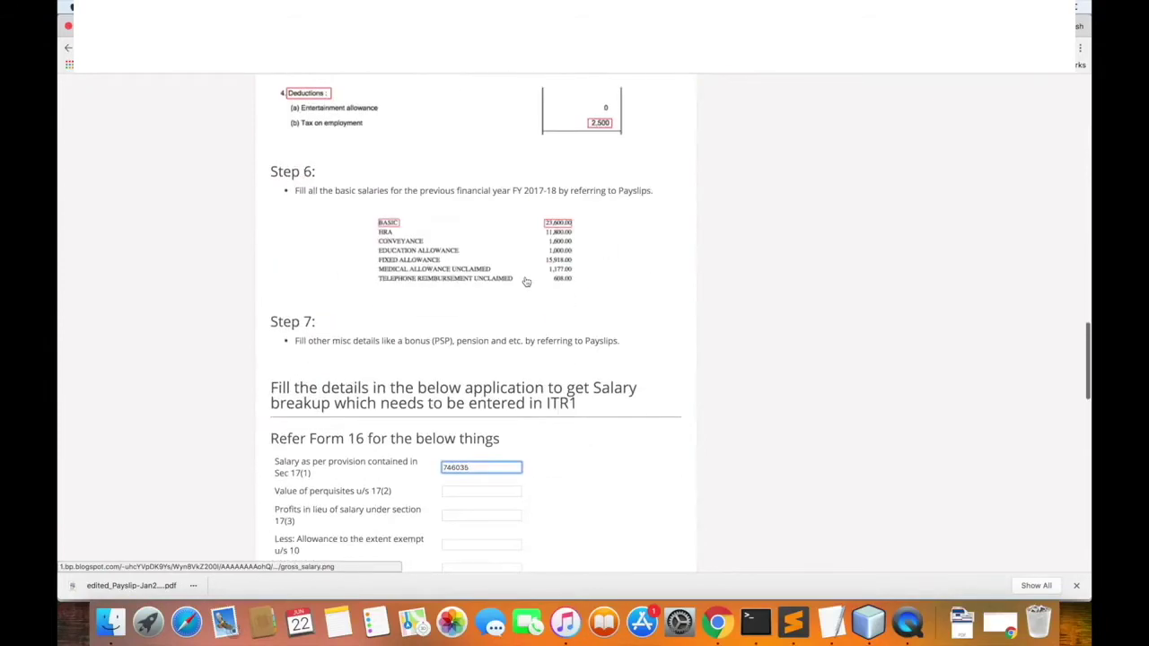
left_click(480, 311)
type("0")
Check Form 16 and enter 0 as the profits in lieu of salary under section 17(3)
scroll(249, 363, "up", 15)
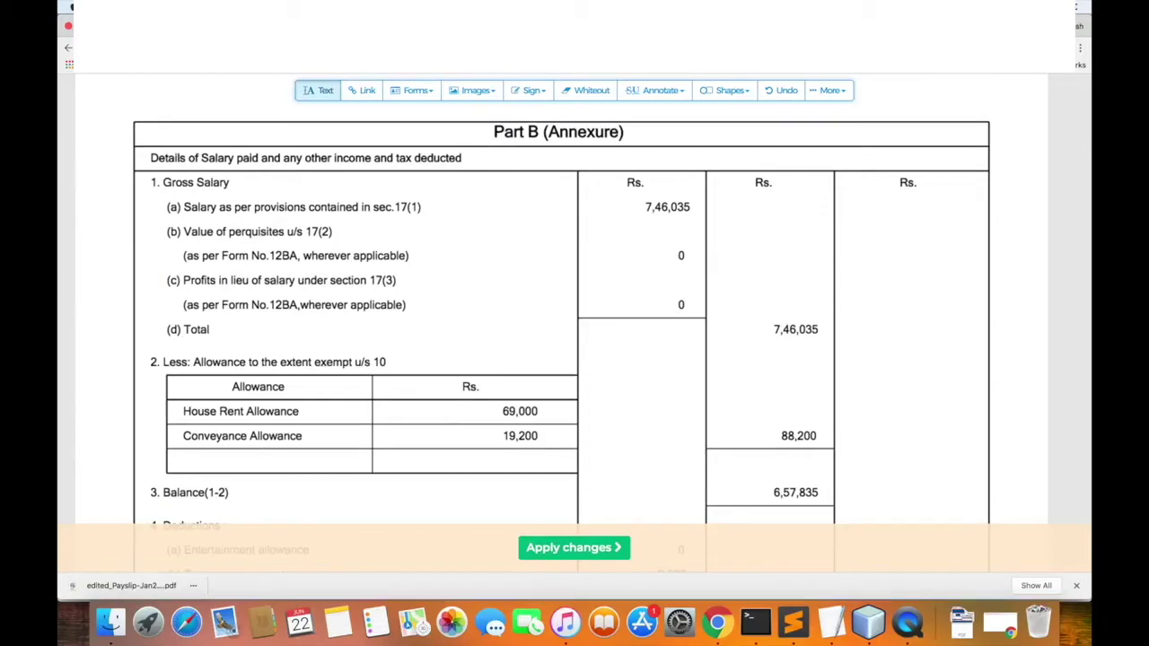
key("ctrl+Tab")
scroll(566, 330, "down", 15)
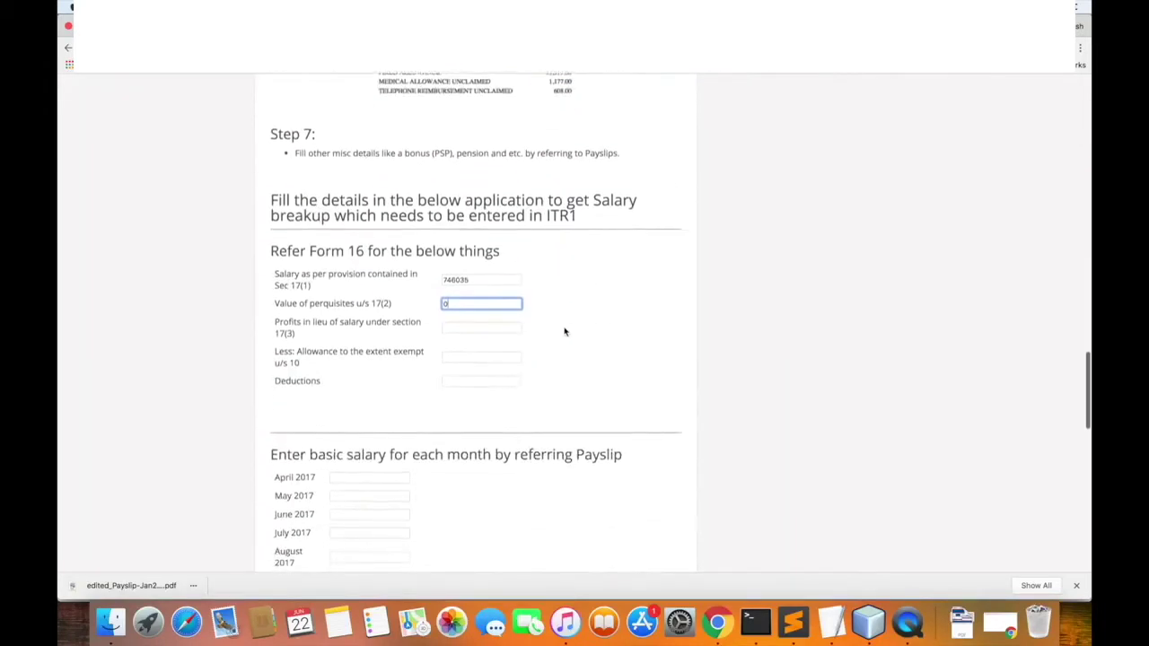
left_click(454, 284)
type("0")
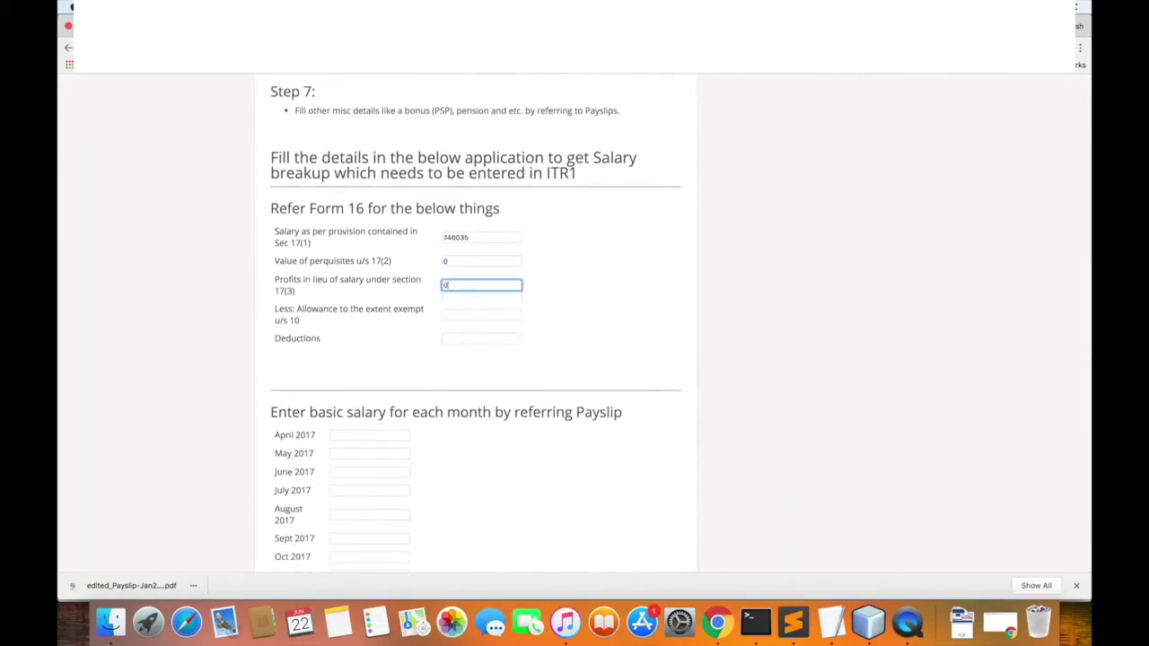
left_click(392, 321)
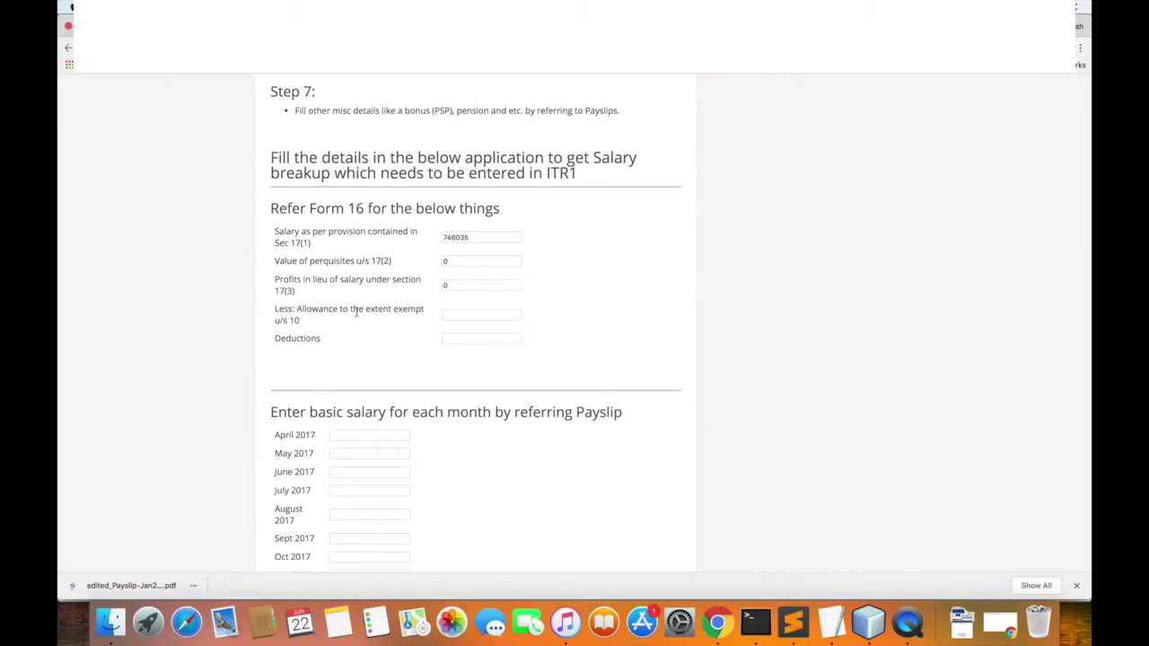
Consult Step 4 of the article and enter 88200 as the allowance to the extent exempt u/s 10
scroll(406, 311, "up", 10)
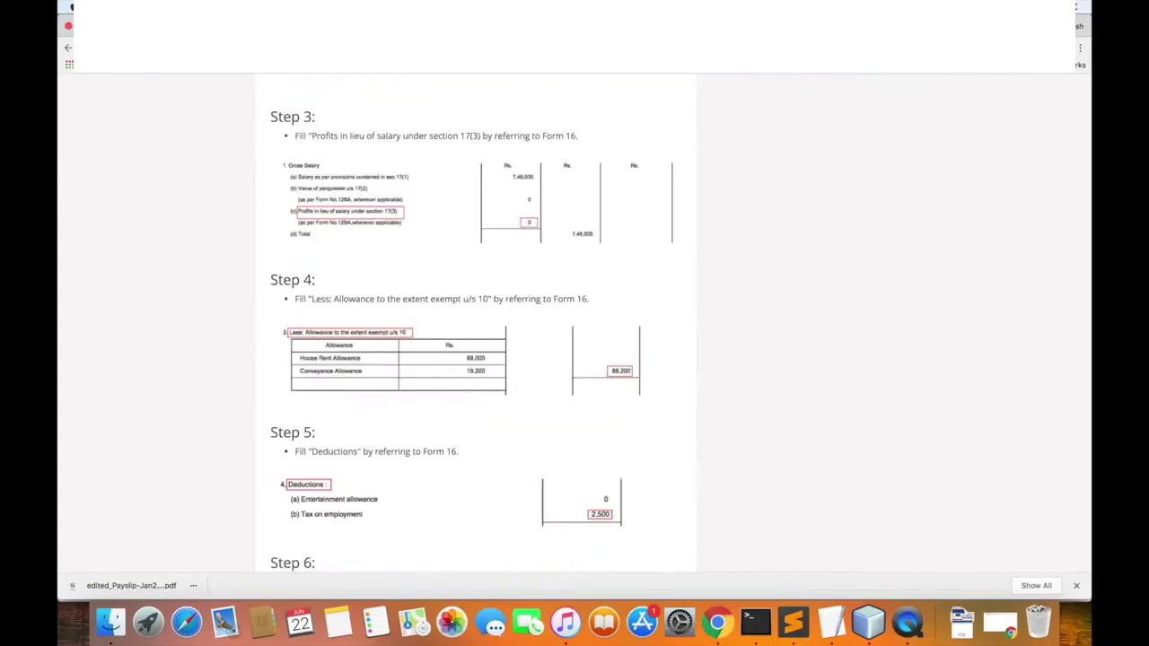
scroll(565, 288, "down", 15)
scroll(566, 289, "up", 10)
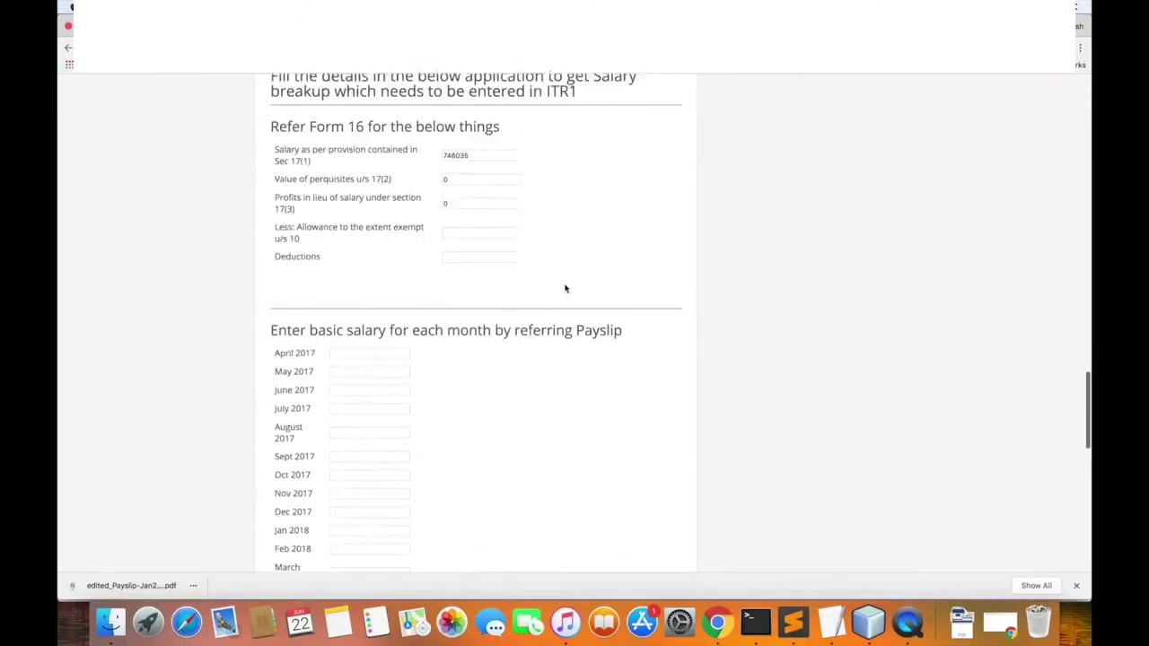
left_click(467, 335)
left_click(467, 338)
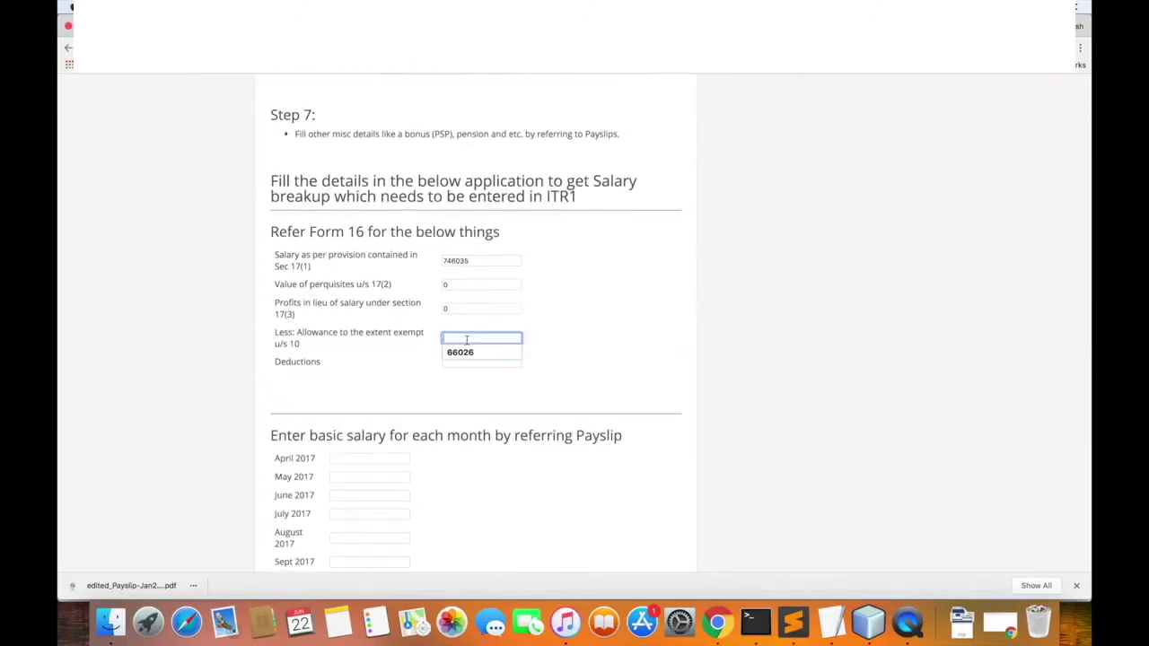
type("66200")
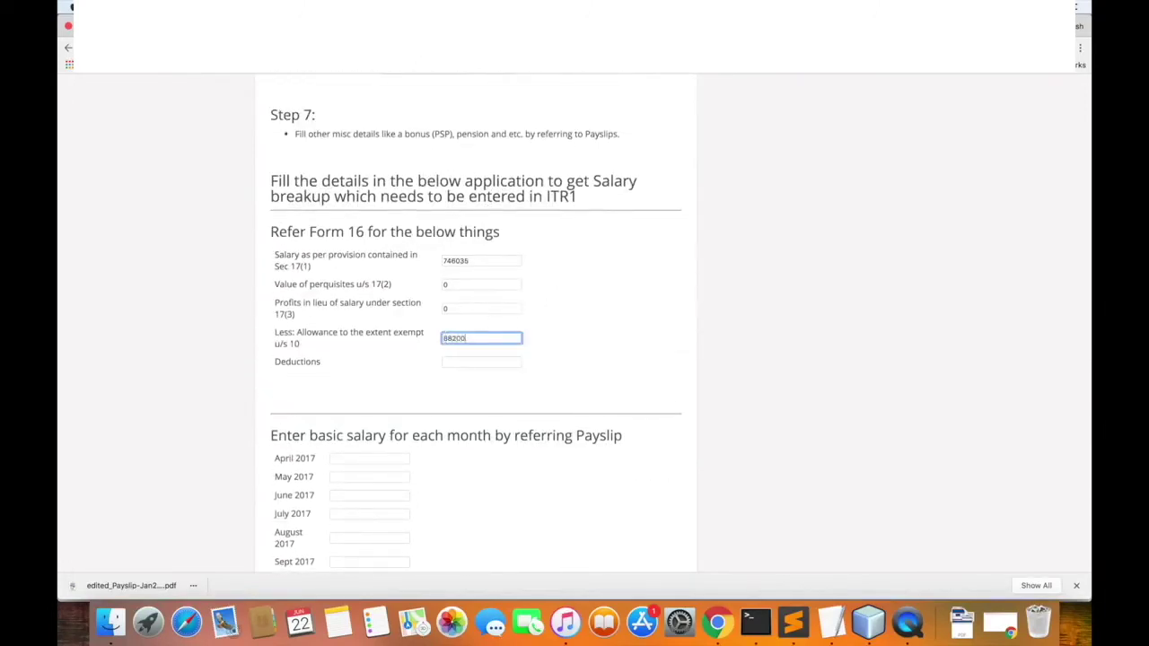
left_click(567, 348)
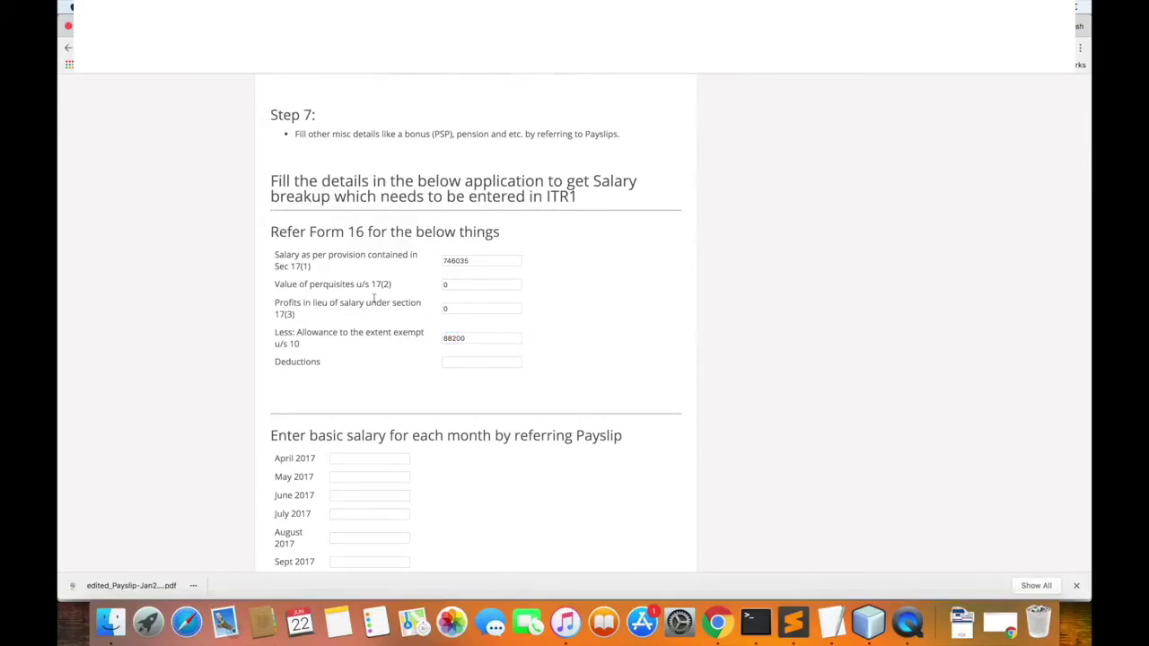
Check the tax on employment in Form 16 and enter 2500 as the deductions in the calculator
scroll(373, 298, "up", 10)
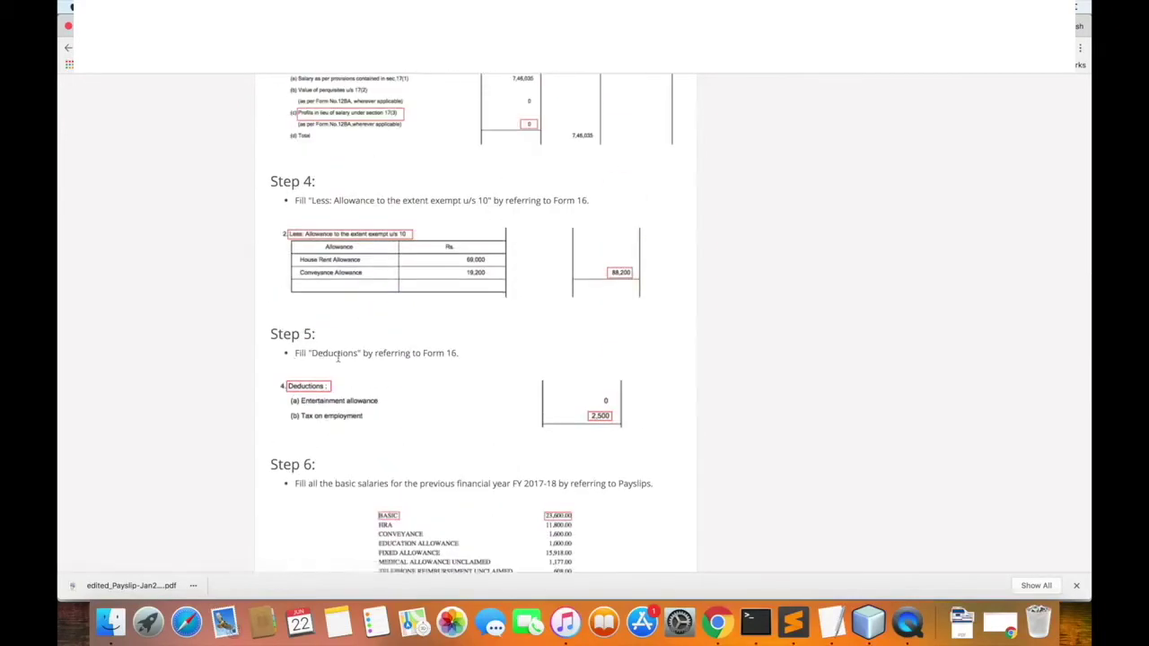
key("ctrl+Tab")
scroll(345, 269, "down", 5)
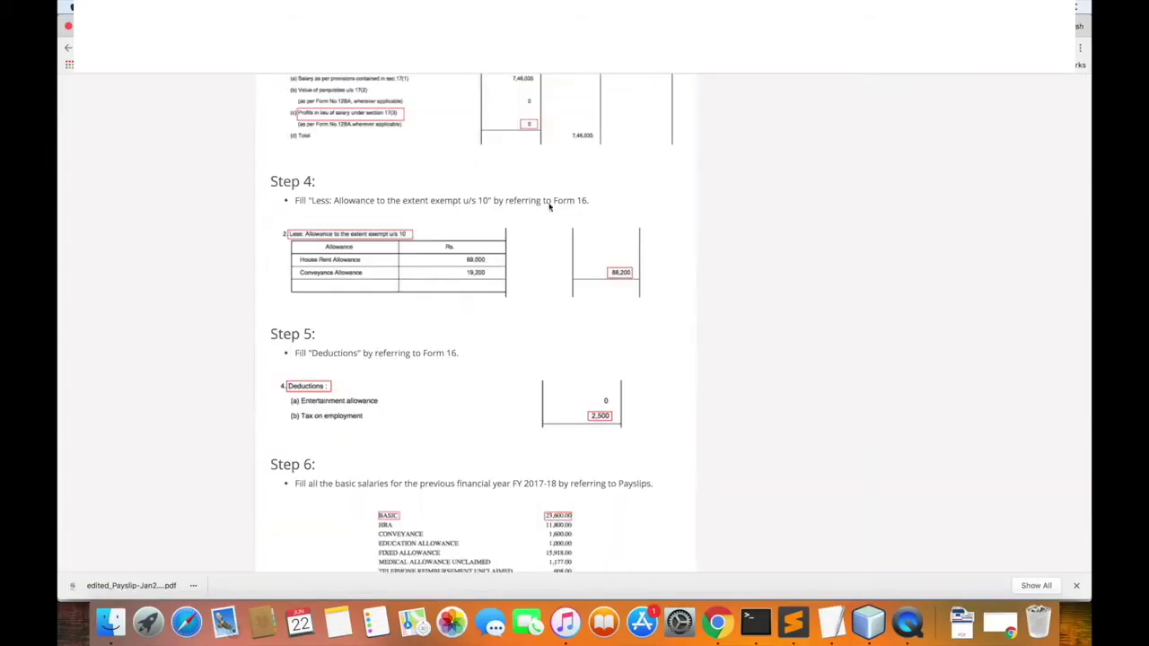
scroll(538, 257, "down", 10)
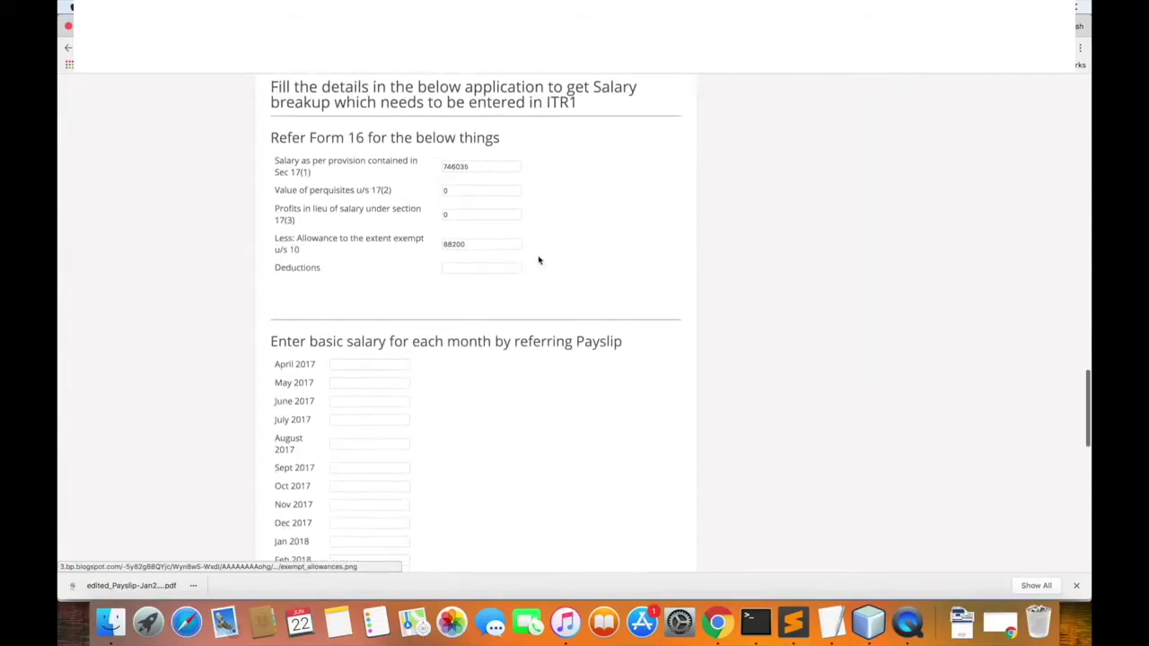
left_click(476, 267)
type("2")
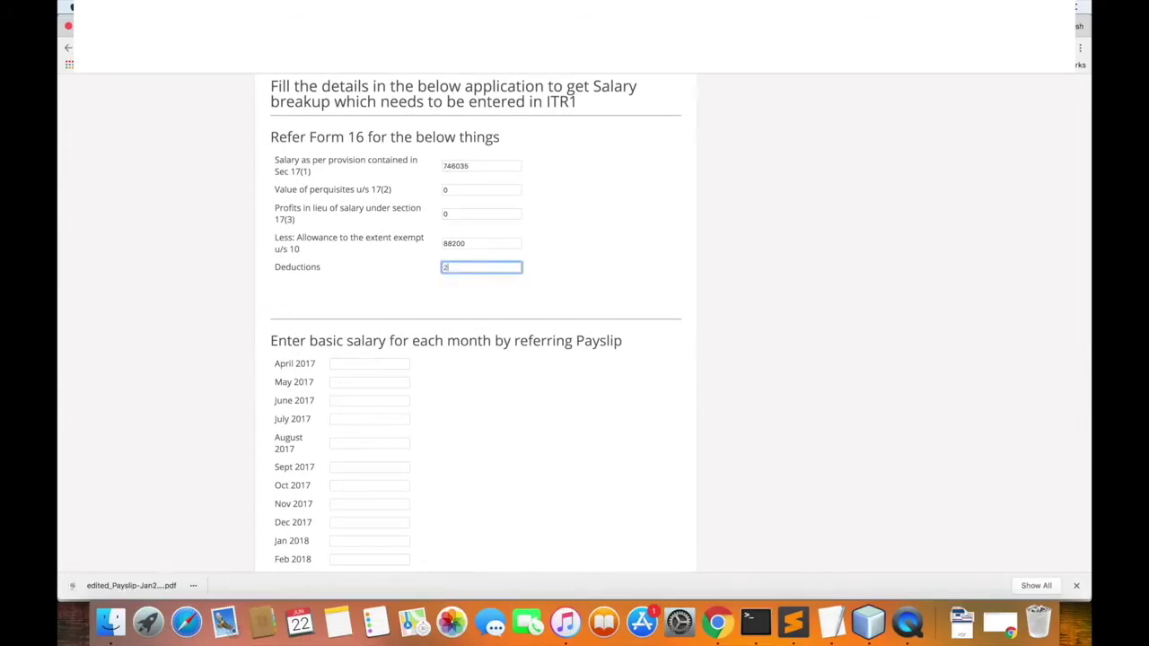
type("500")
Examine the article's basic salary step and the month and basic pay on the January 2018 payslip, and return to the monthly fields
scroll(476, 323, "up", 10)
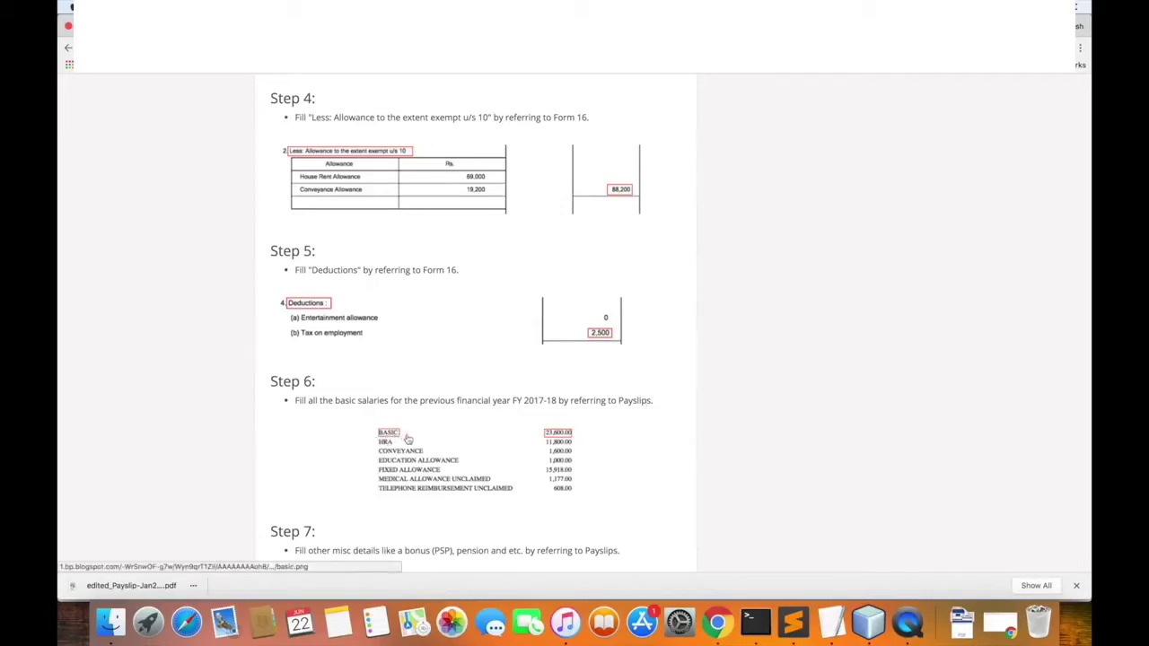
scroll(408, 438, "down", 10)
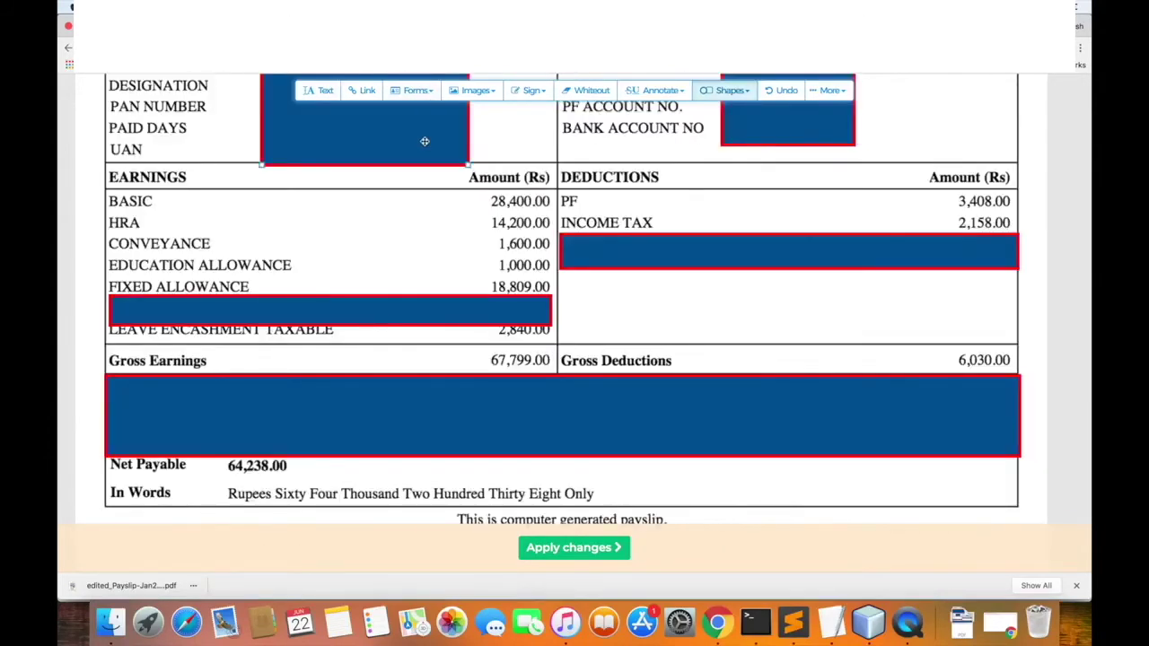
scroll(425, 141, "down", 3)
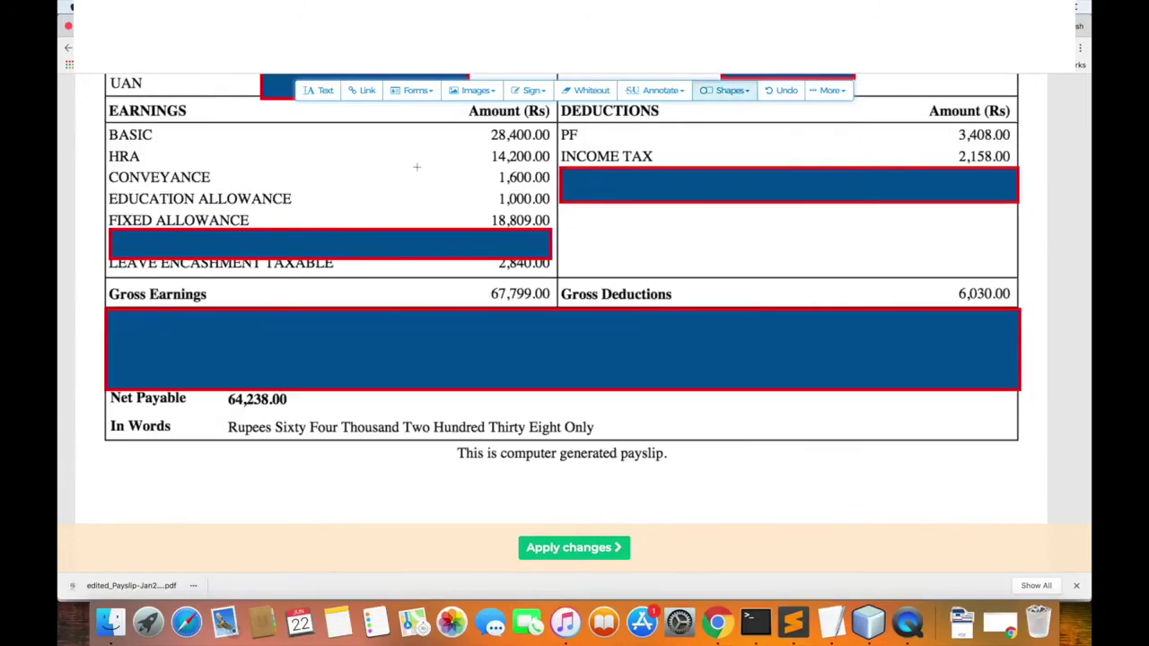
scroll(417, 167, "up", 2)
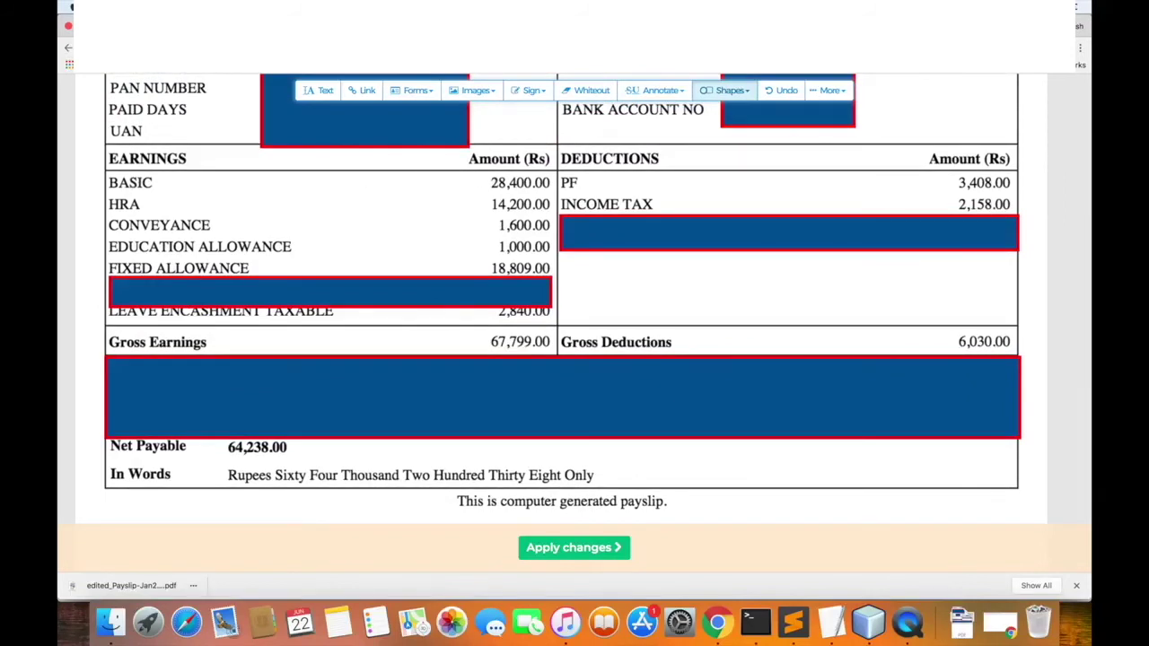
key("ctrl+Tab")
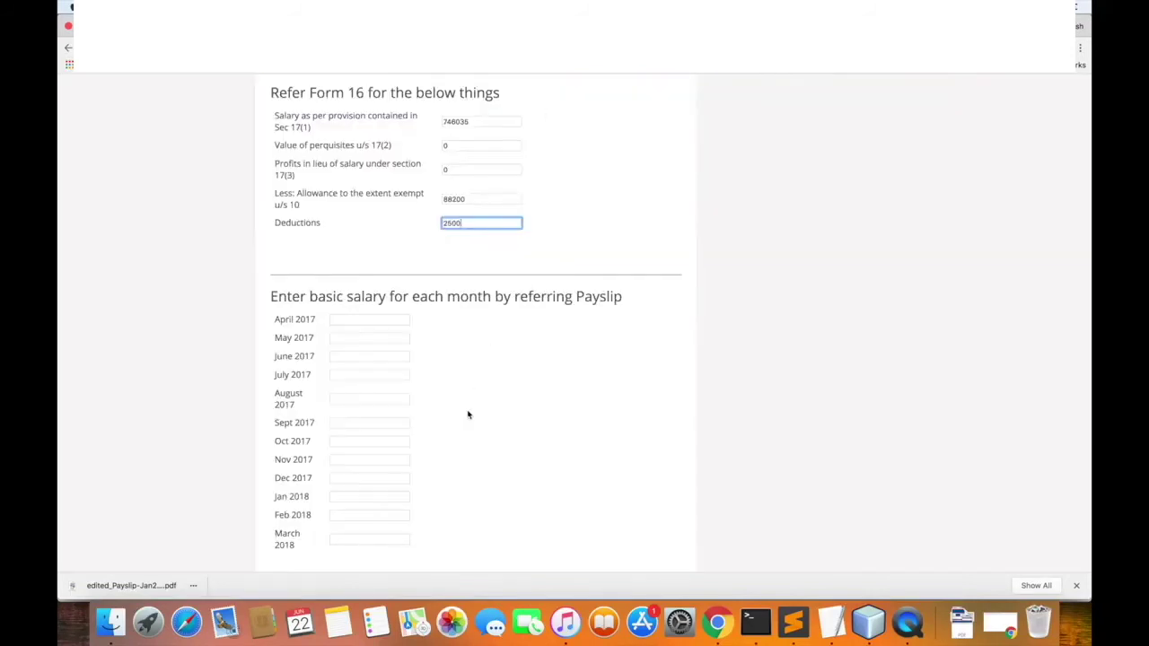
left_click(367, 318)
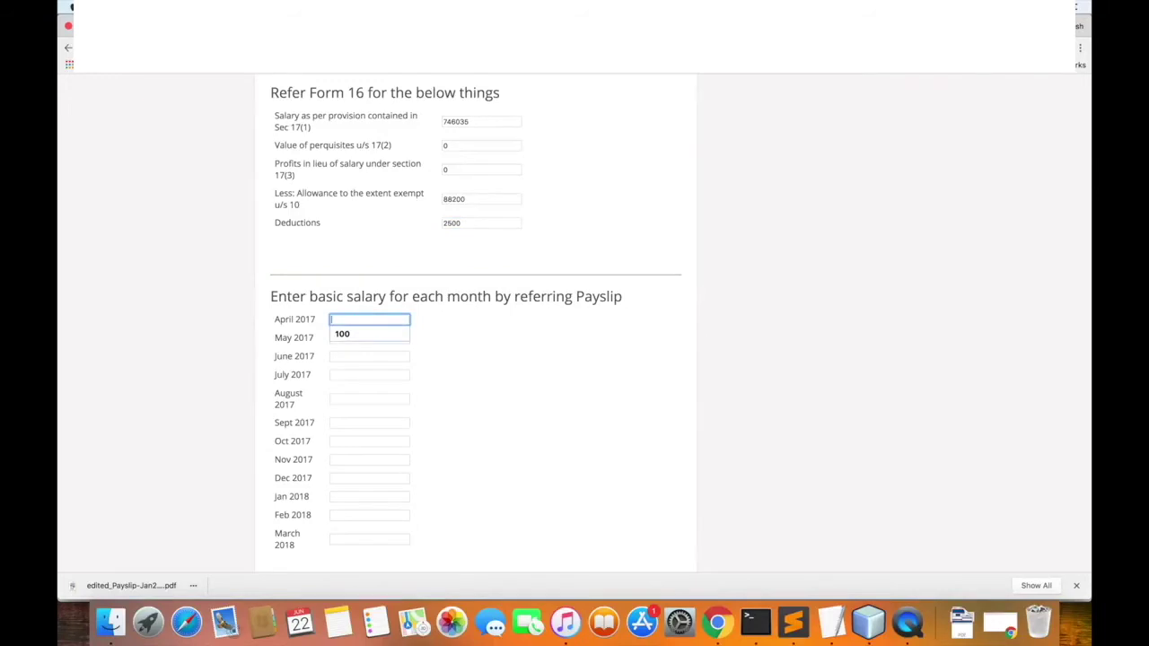
key("ctrl+shift+Tab")
scroll(523, 176, "up", 3)
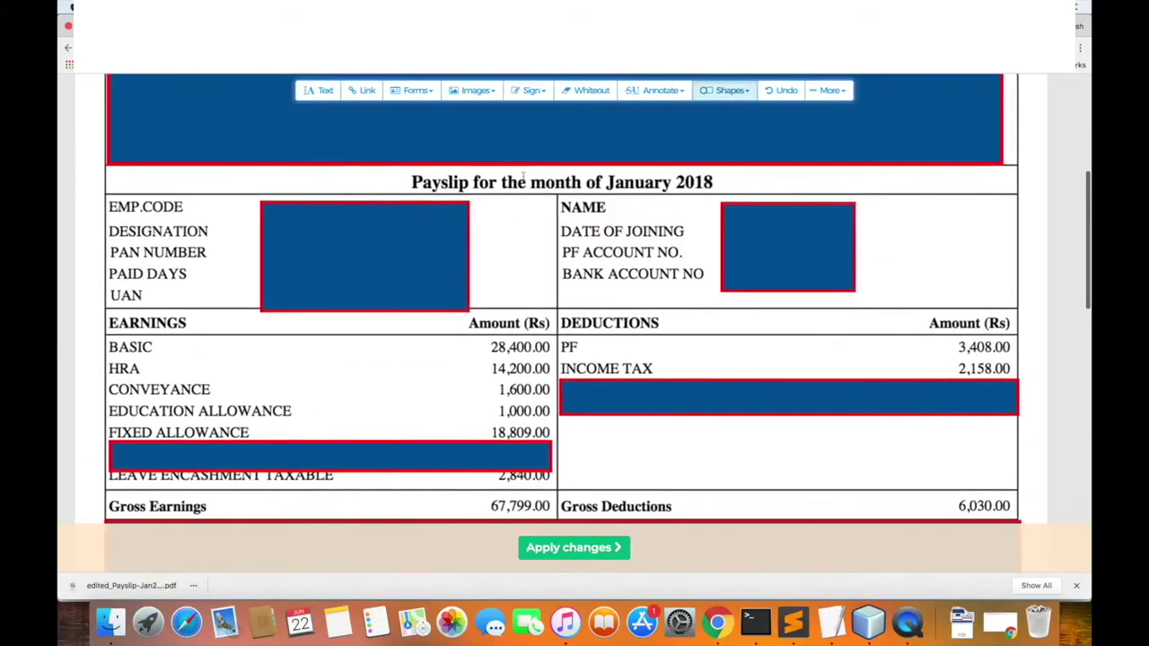
key("ctrl+Tab")
scroll(521, 242, "down", 3)
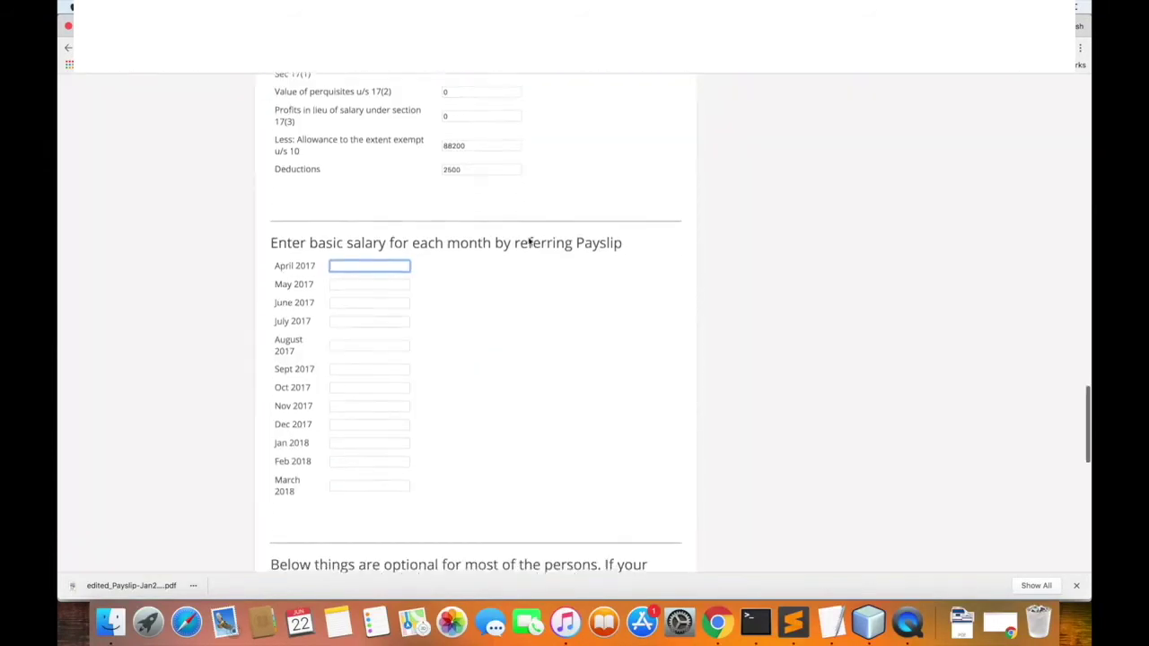
Enter 28400 from the payslip as the basic salary for January 2018
left_click(366, 413)
type("28,4")
type("00")
left_click(444, 416)
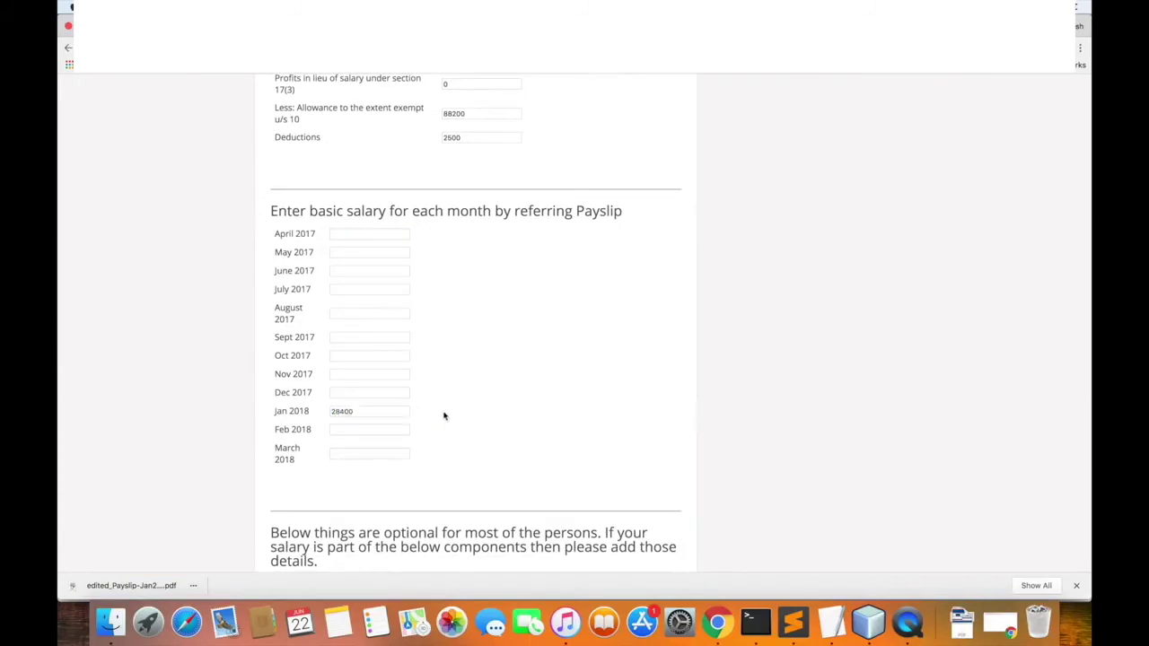
Recheck the January payslip and Form 16, and enter 26000 as the basic salary for April 2017
key("ctrl+Tab")
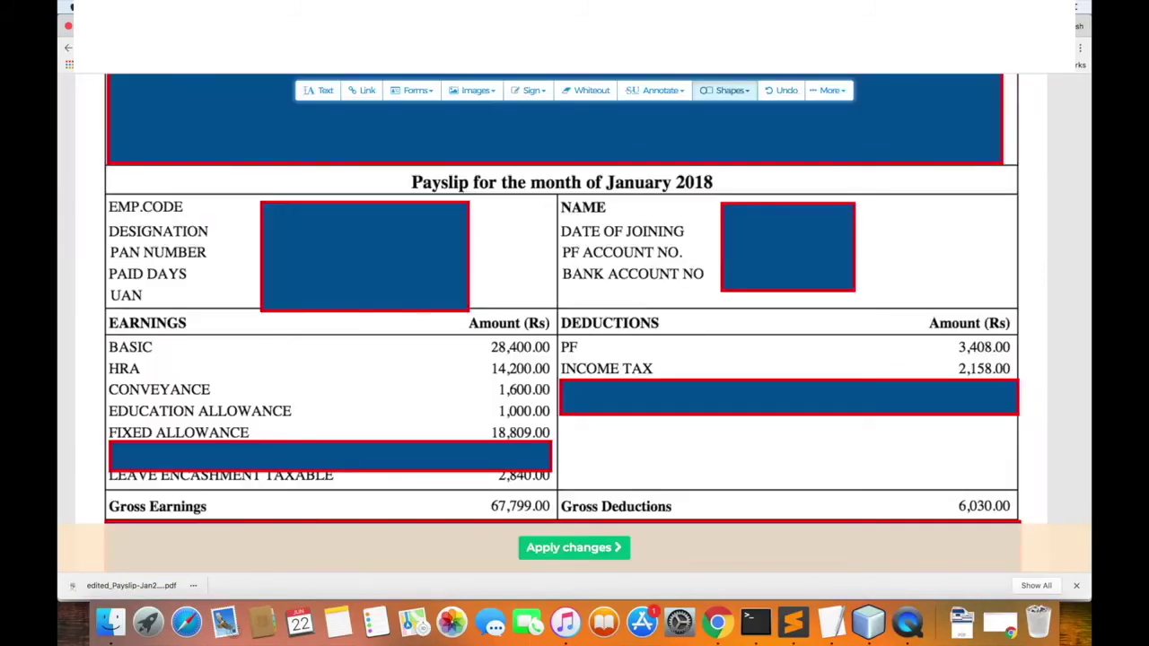
key("ctrl+Tab")
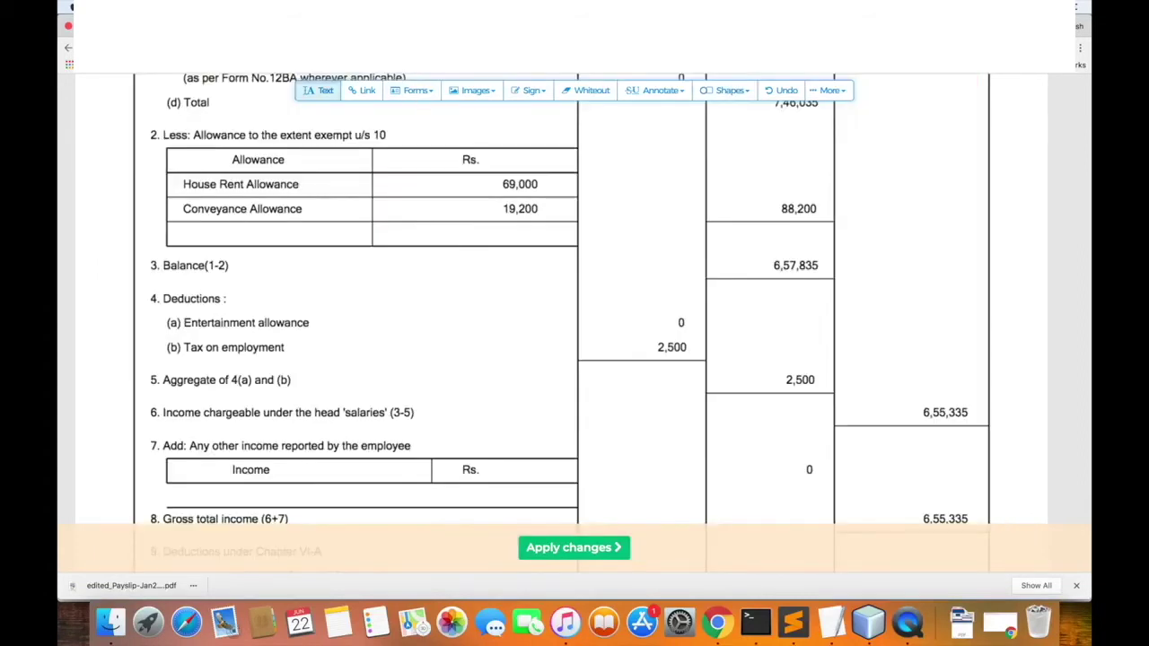
key("ctrl+Tab")
key("ctrl+Tab")
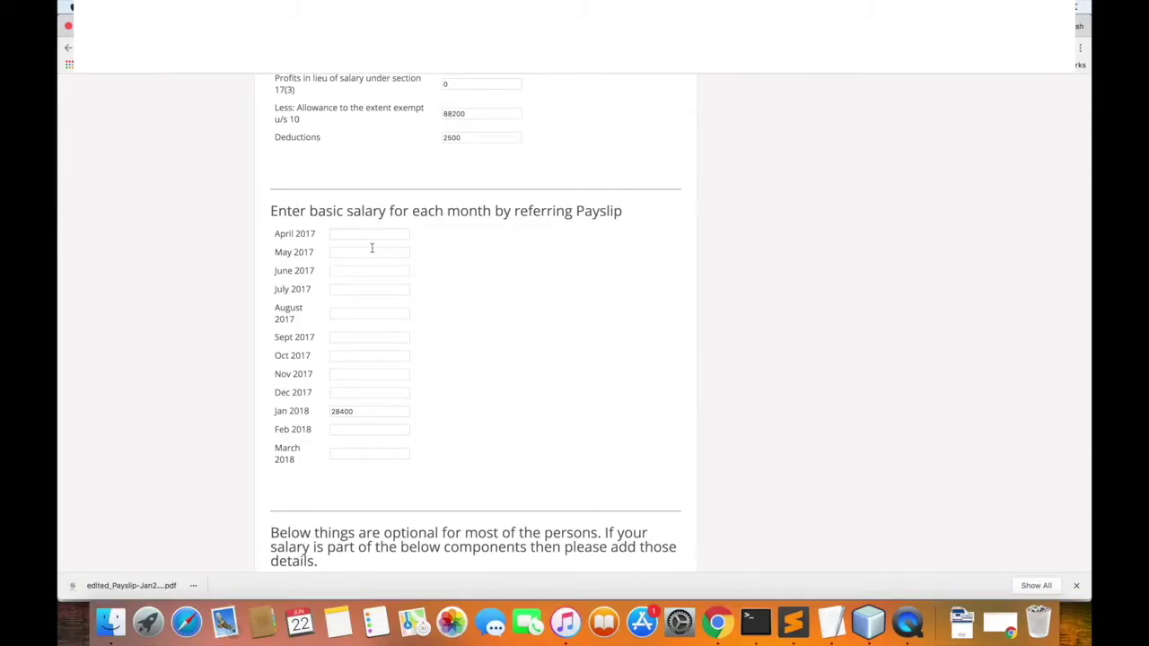
key("ctrl+Tab")
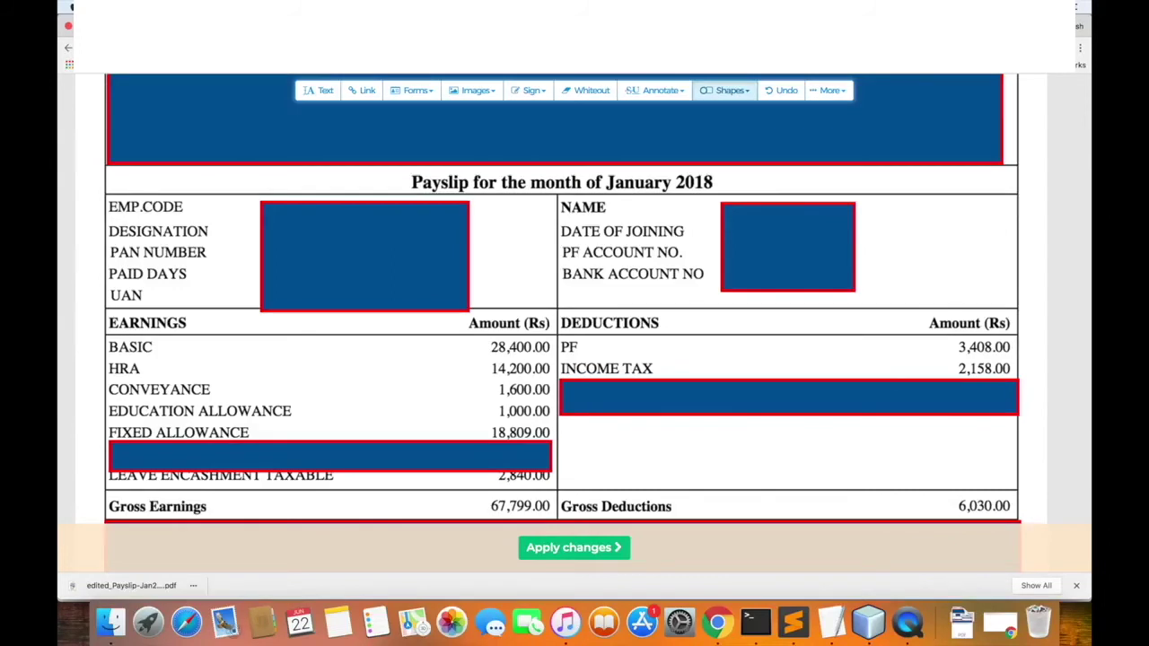
key("ctrl+shift+Tab")
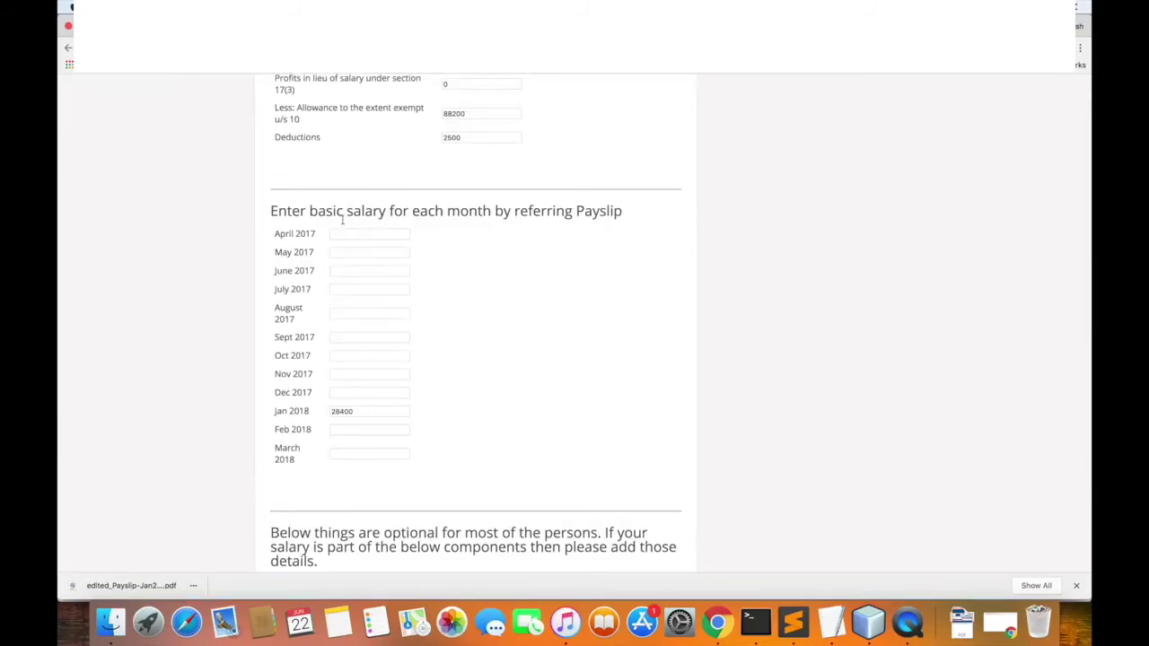
left_click(343, 234)
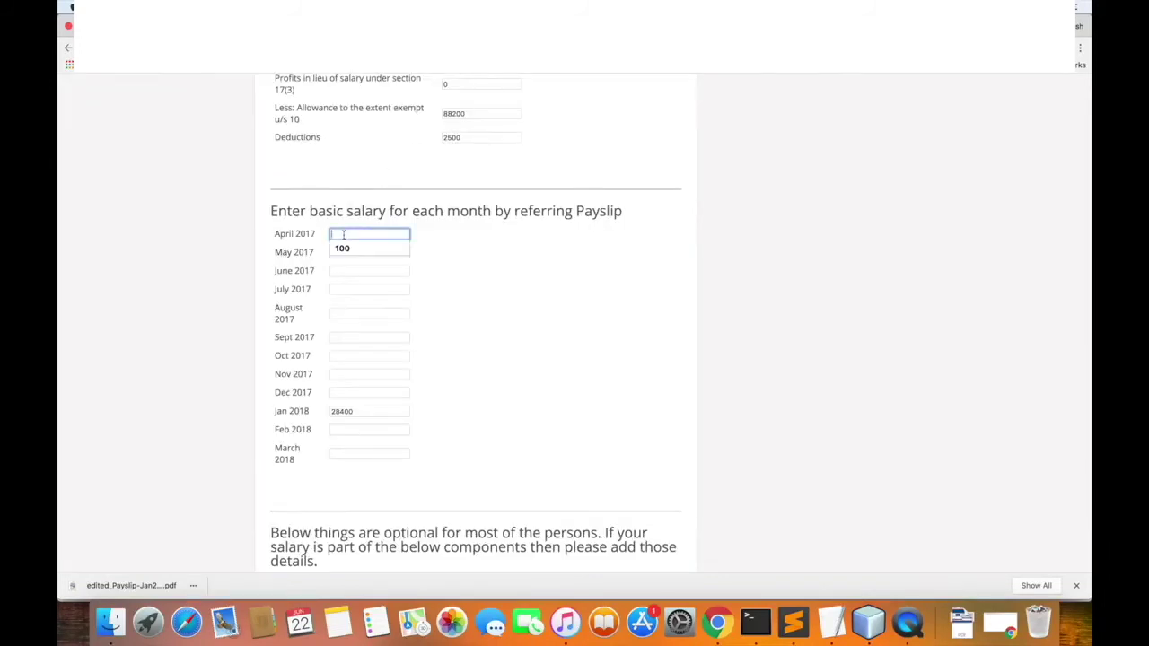
type("28000")
left_click(439, 280)
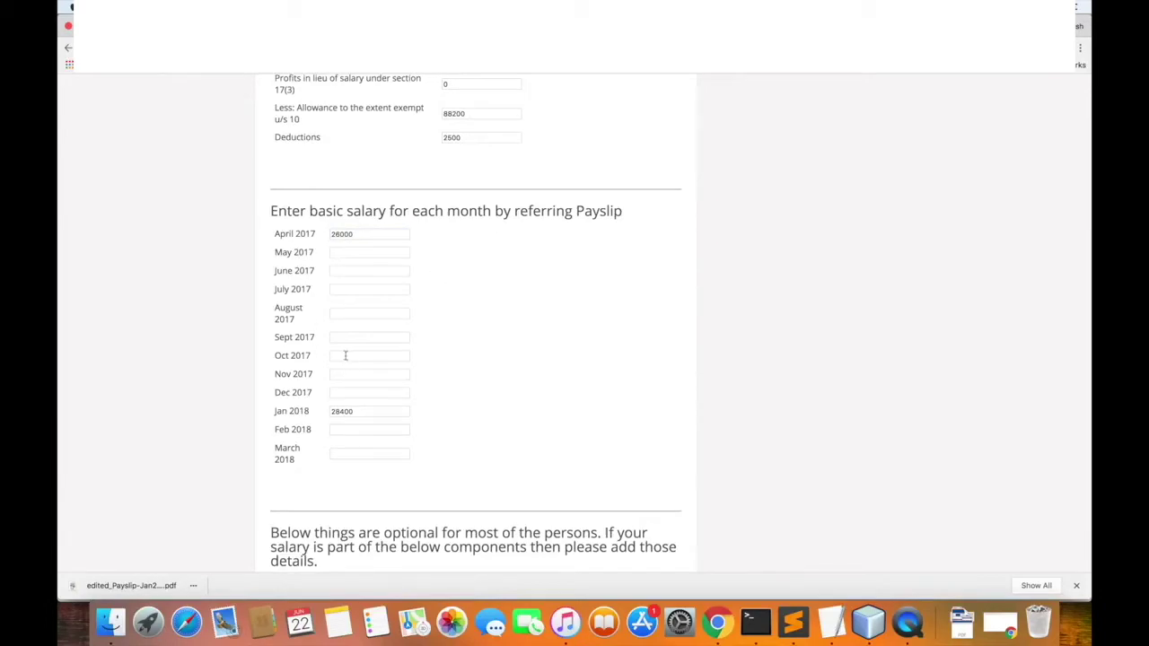
Enter 26000 as the basic salary for May 2017 and copy the value
left_click(342, 252)
type("2")
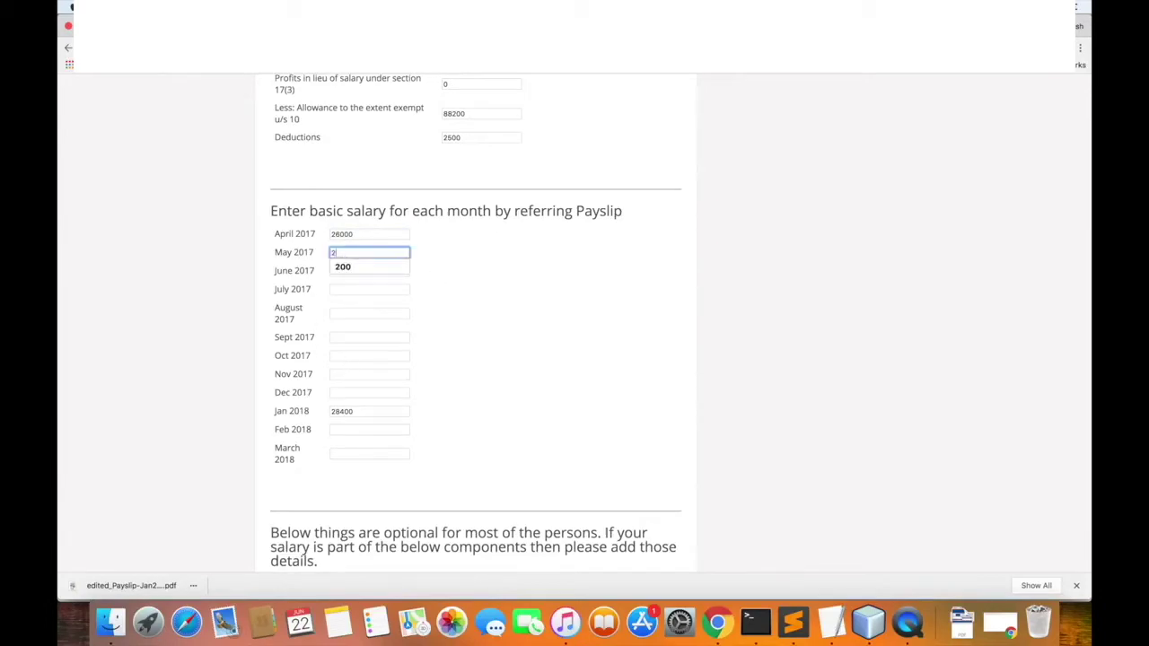
type("6000")
key("super+a")
key("super+c")
Fill in 26000 as the basic salary for each month from June to October 2017
key("Tab")
key("super+v")
left_click(342, 285)
key("super+v")
left_click(344, 311)
key("super+v")
left_click(341, 338)
key("super+v")
left_click(342, 356)
key("super+v")
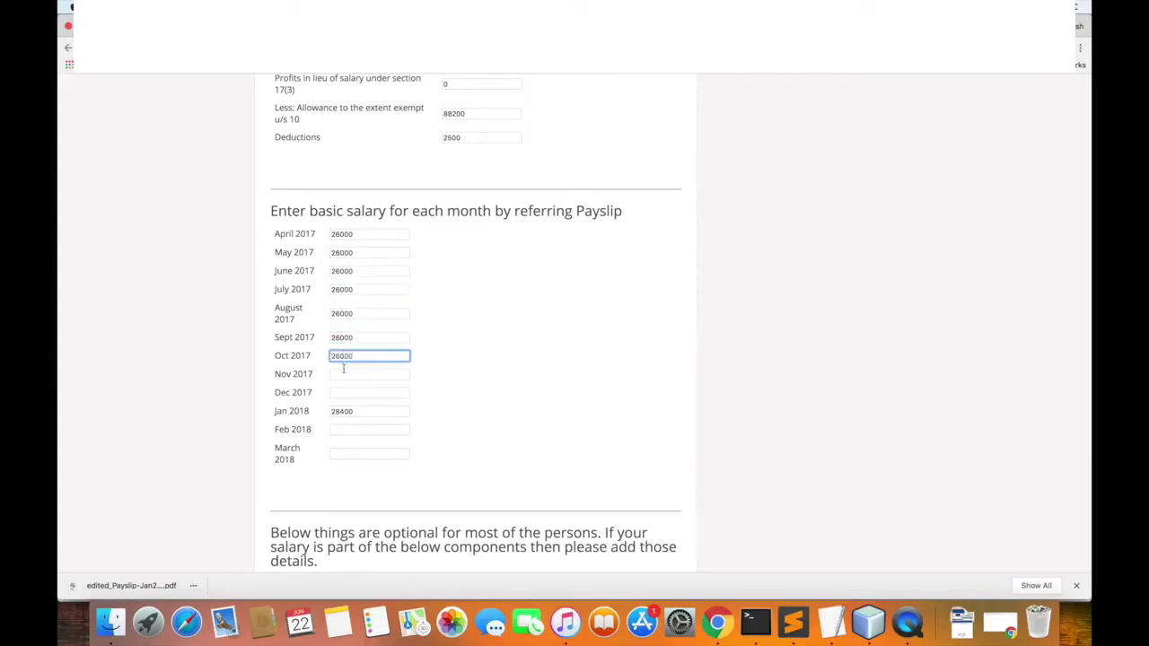
Enter 28400 as the basic salary for November 2017, December 2017, February 2018 and March 2018
left_click(343, 374)
left_click(342, 411)
left_click(342, 373)
type("28400")
left_click(342, 392)
type("28400")
left_click(348, 429)
type("28400")
left_click(349, 454)
type("28400")
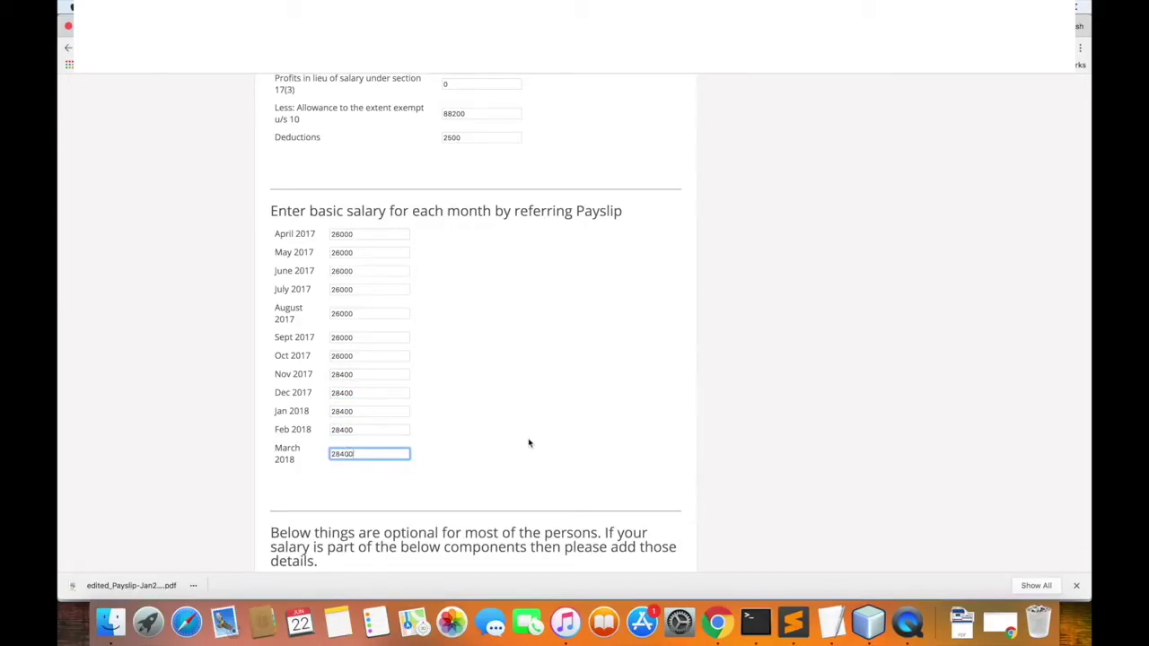
Enter 0 for performance-related cash awards and recheck the monthly basic salaries above
scroll(529, 442, "down", 4)
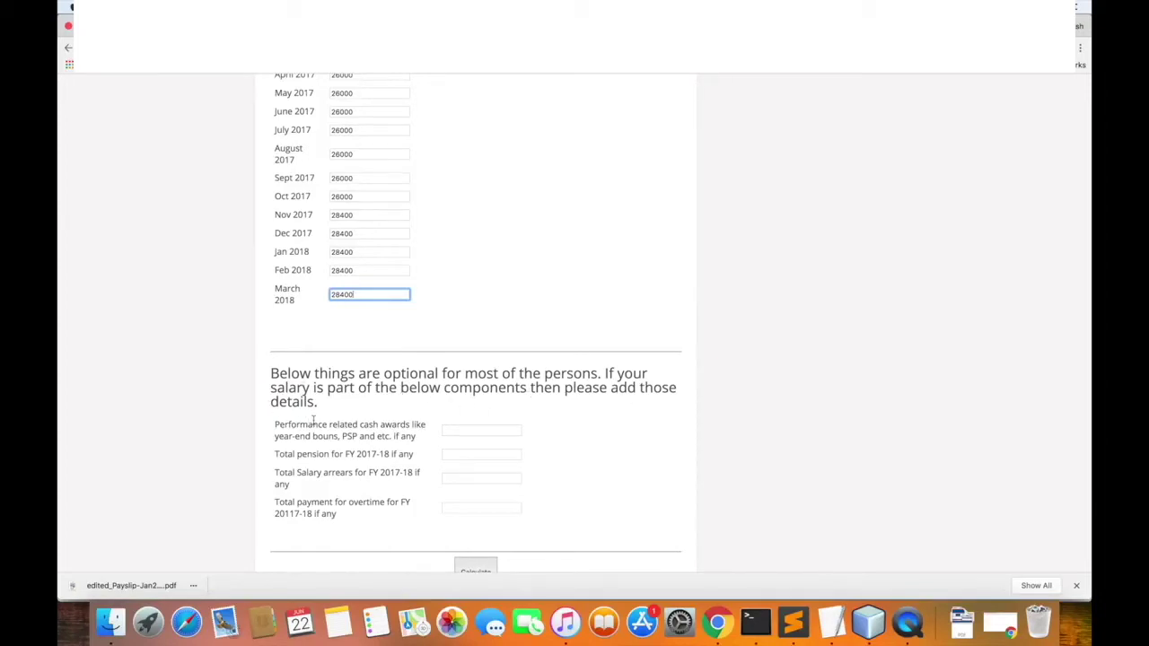
left_click(481, 336)
left_click(460, 430)
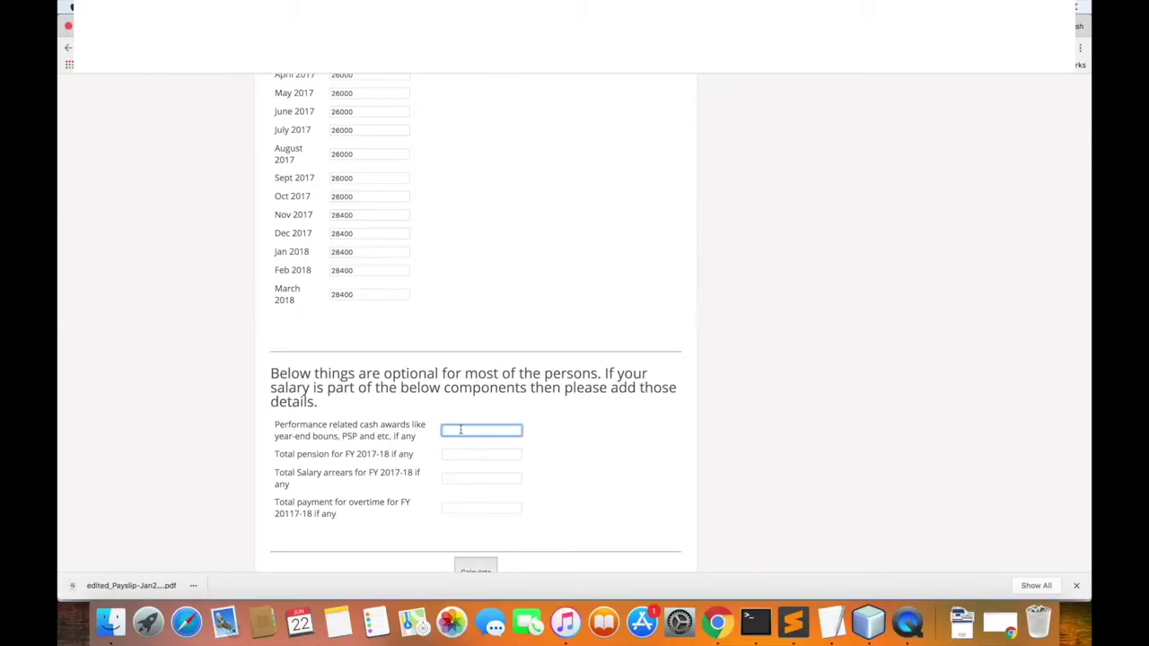
type("0")
left_click_drag(488, 429, 454, 432)
scroll(469, 362, "up", 4)
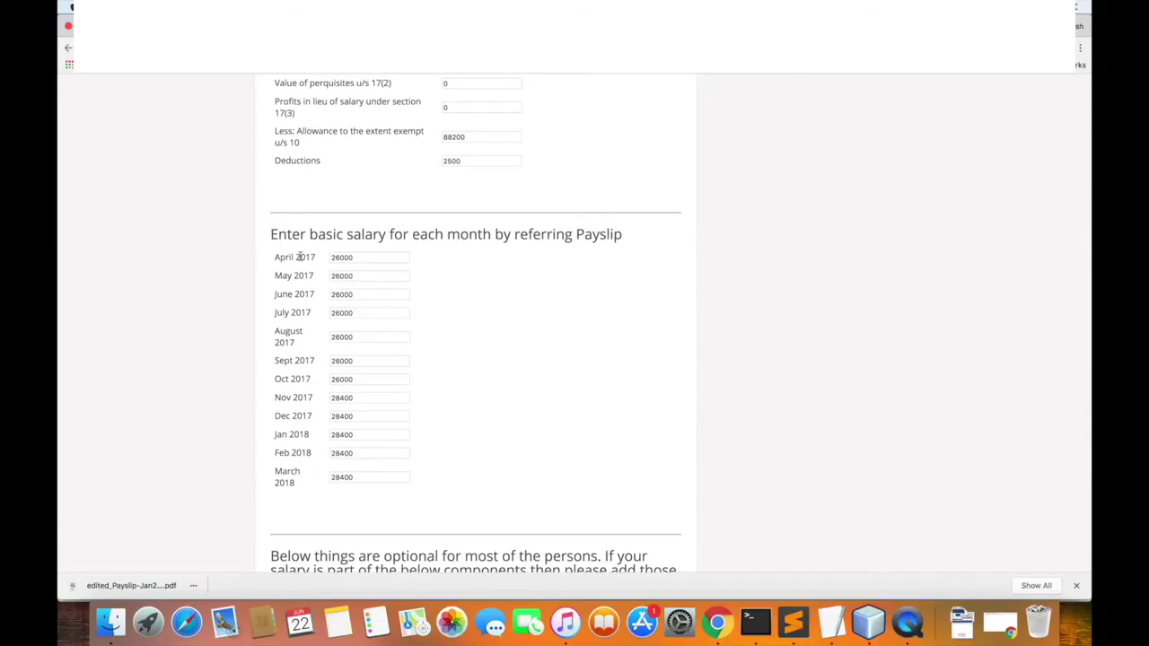
scroll(303, 393, "down", 3)
scroll(303, 393, "down", 3)
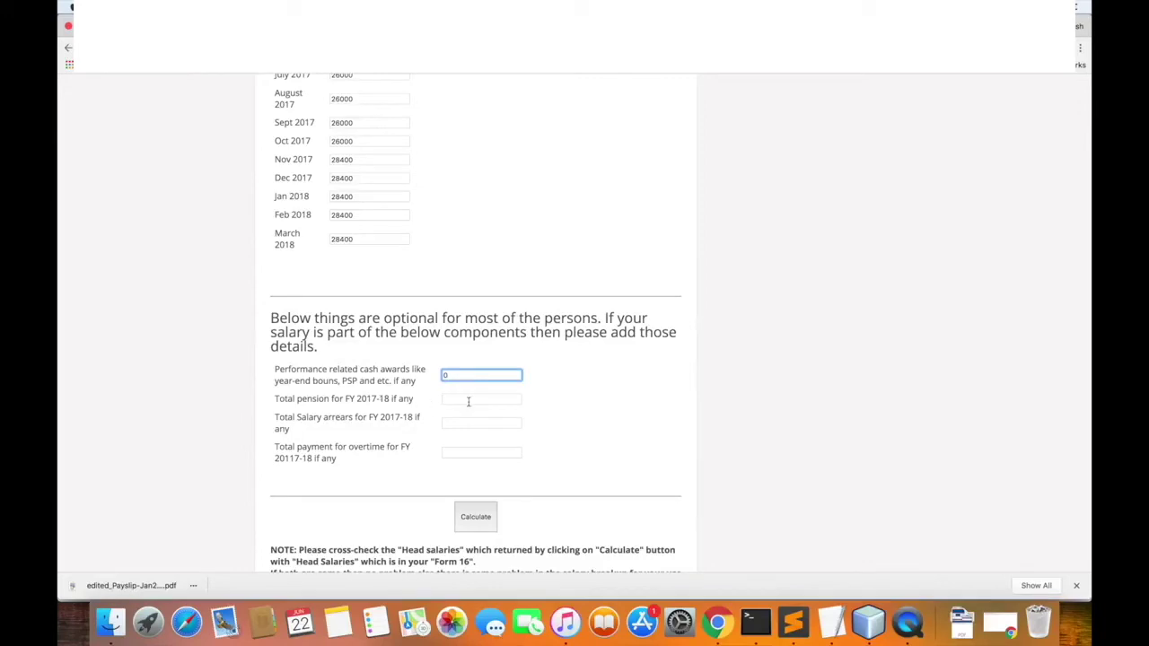
Enter 0 for total pension, total salary arrears and total overtime payment for FY 2017-18
left_click(468, 401)
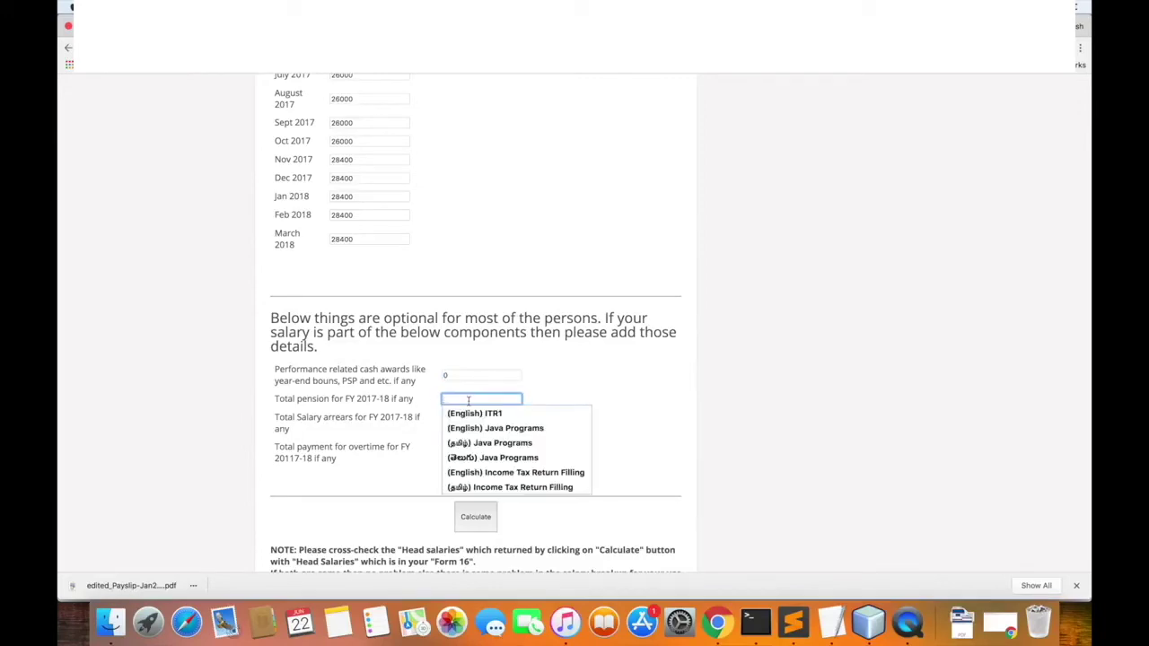
type("0")
left_click(463, 422)
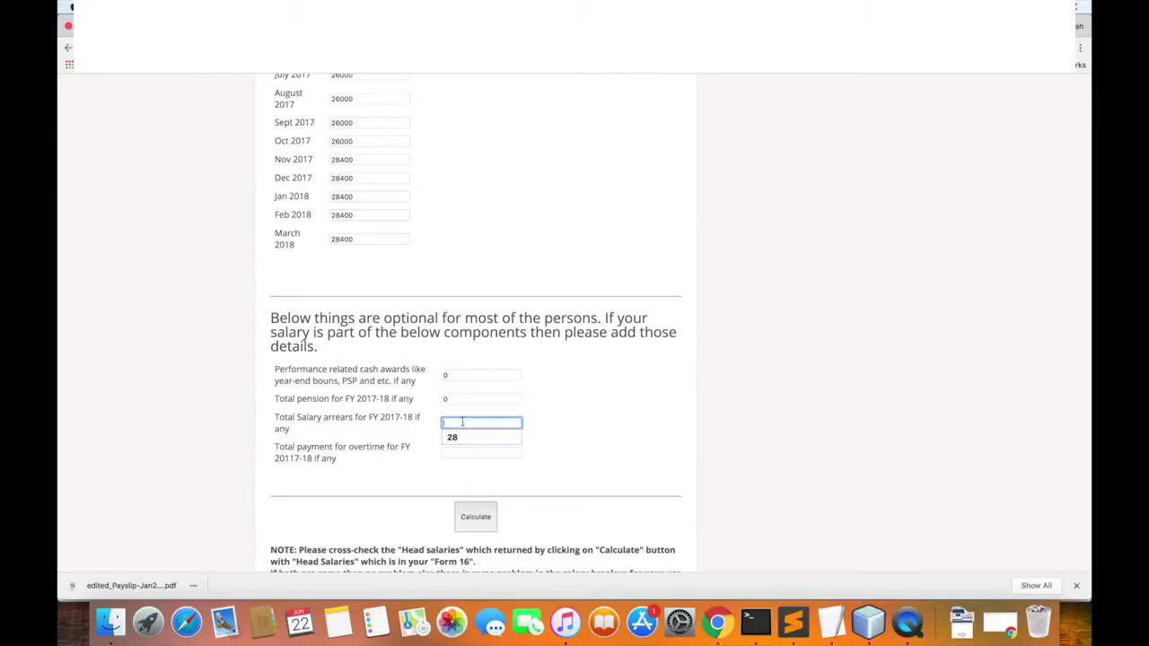
type("0")
left_click(460, 452)
type("0")
Calculate the salary breakup from the entered Form 16 and payslip figures
left_click(618, 437)
scroll(494, 483, "down", 1)
left_click(475, 503)
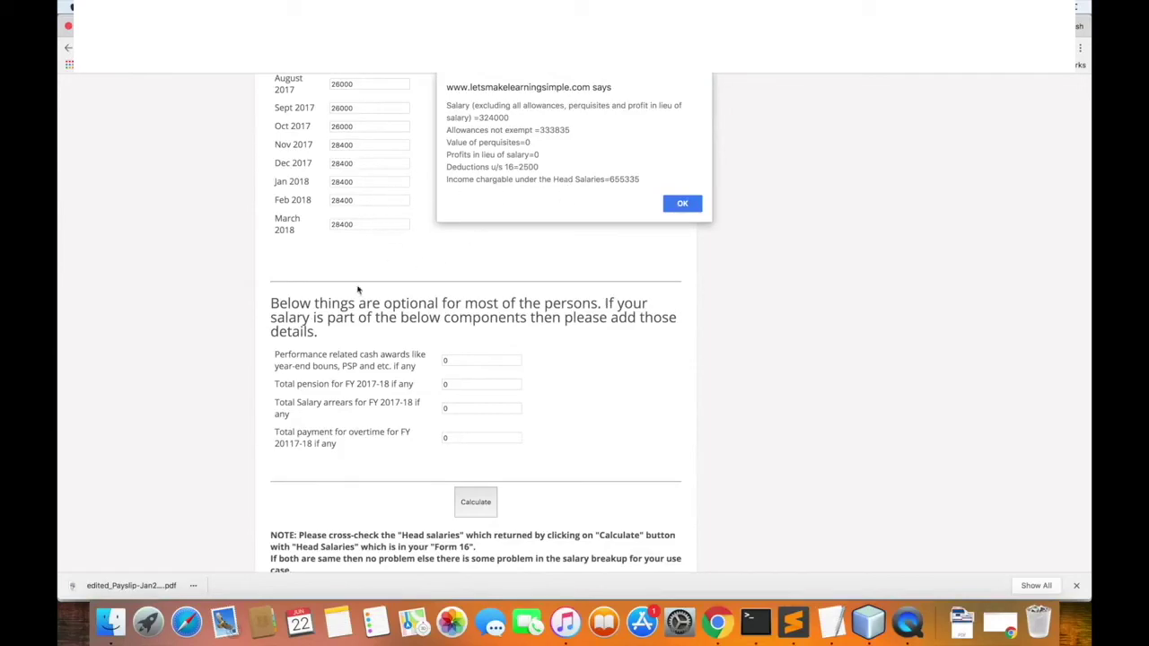
Compare the calculated income under the head Salaries with Form 16, close the result, and reread the note below the calculator
key("ctrl+Tab")
key("ctrl+Tab")
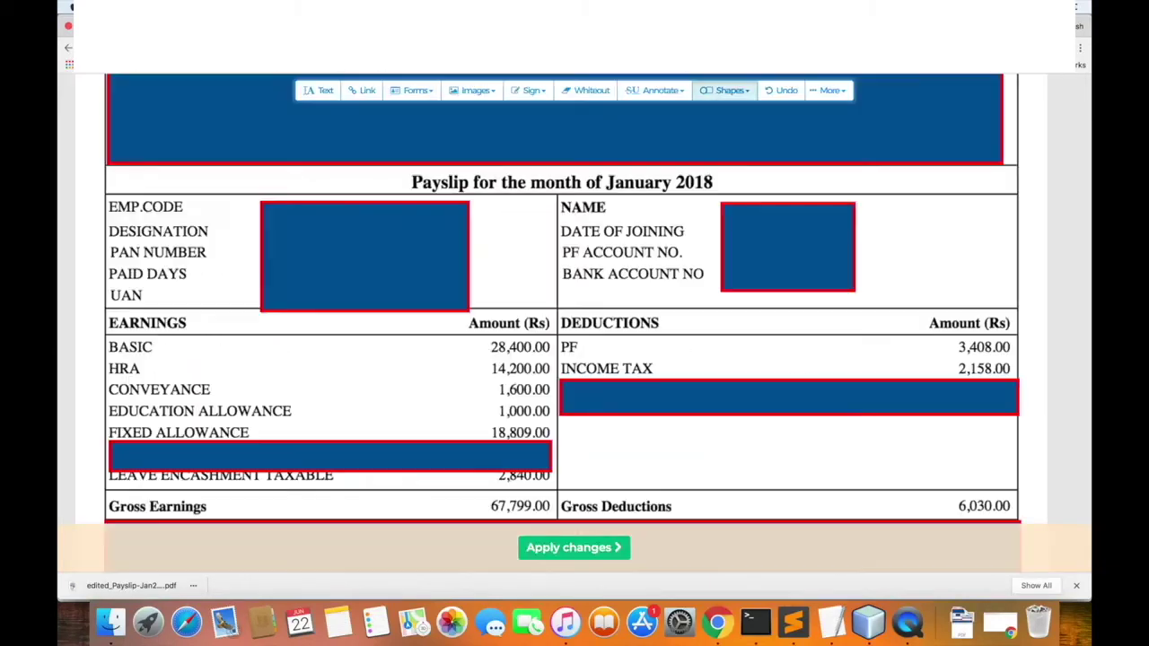
key("ctrl+Tab")
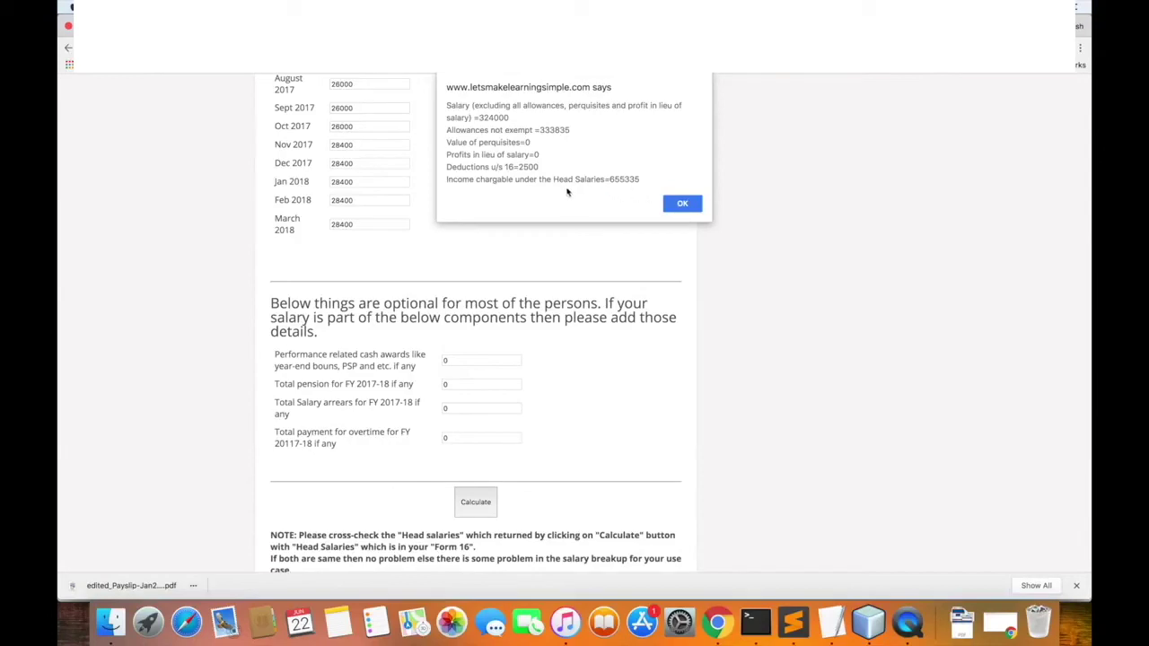
key("ctrl+Tab")
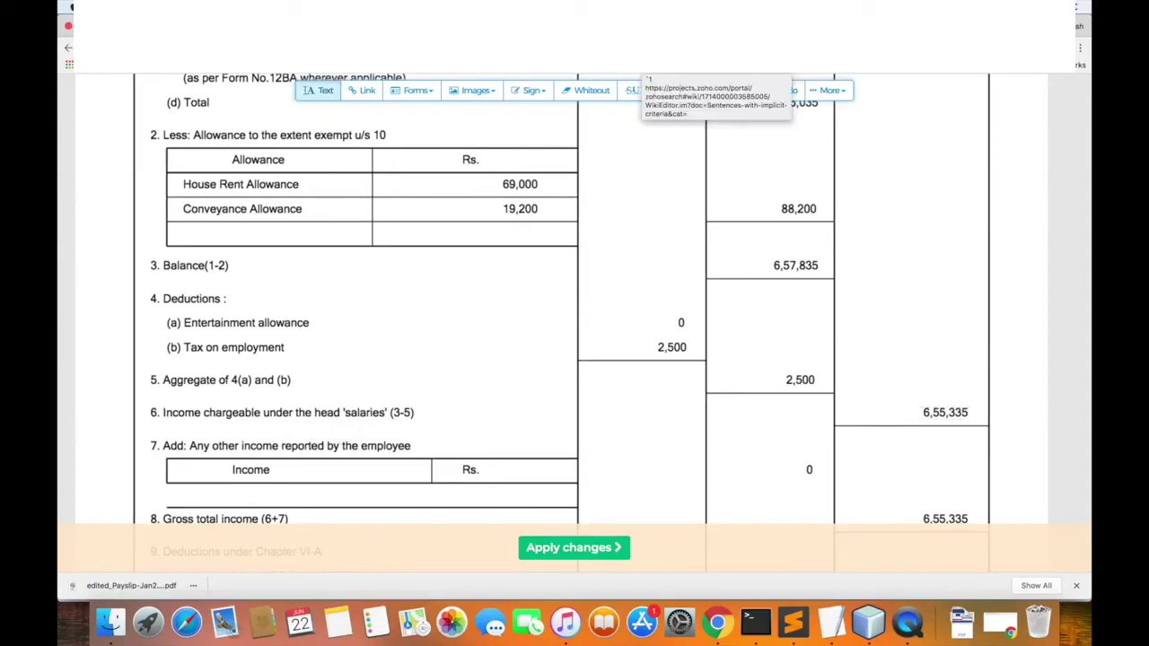
key("ctrl+shift+Tab")
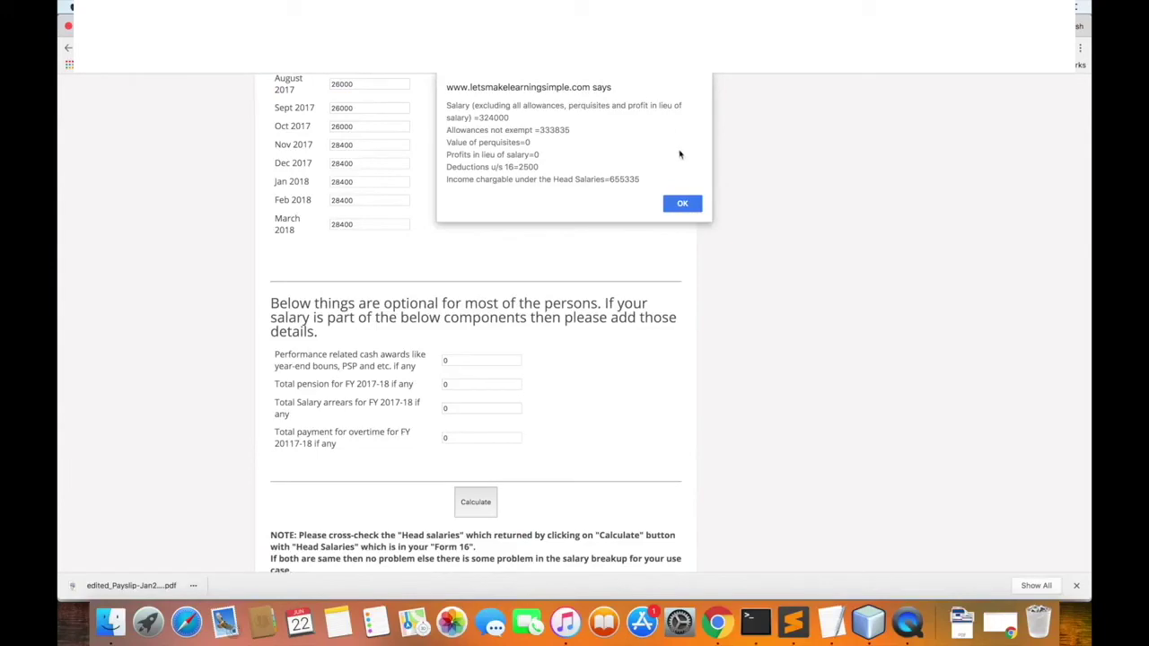
left_click(681, 201)
scroll(551, 425, "down", 8)
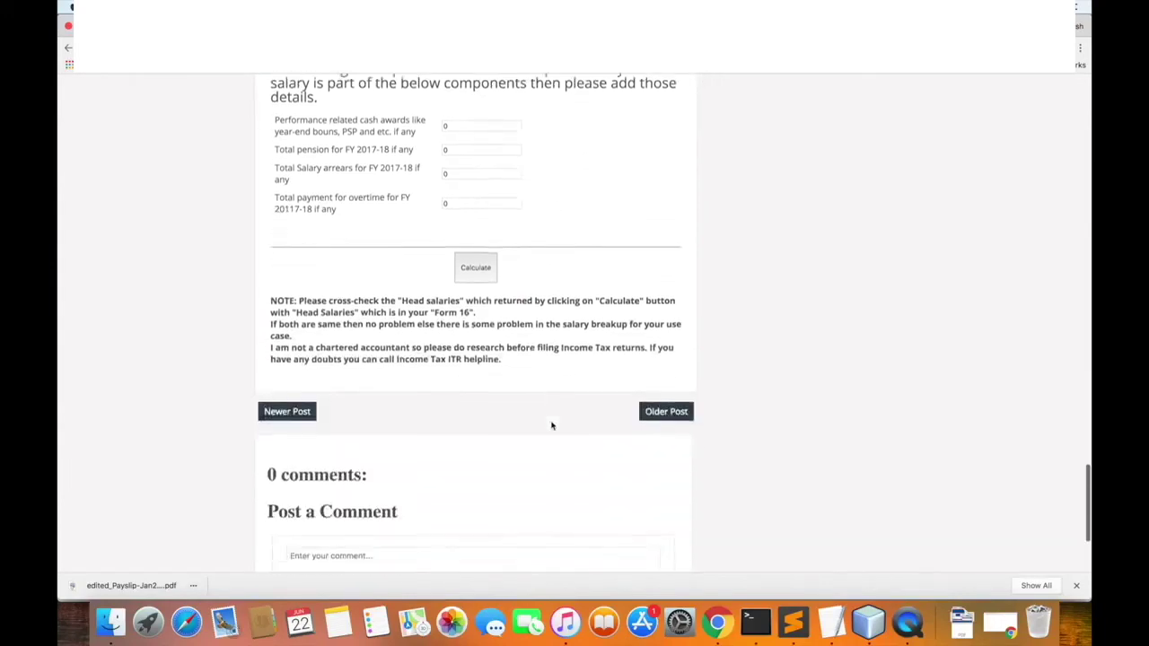
scroll(551, 426, "up", 3)
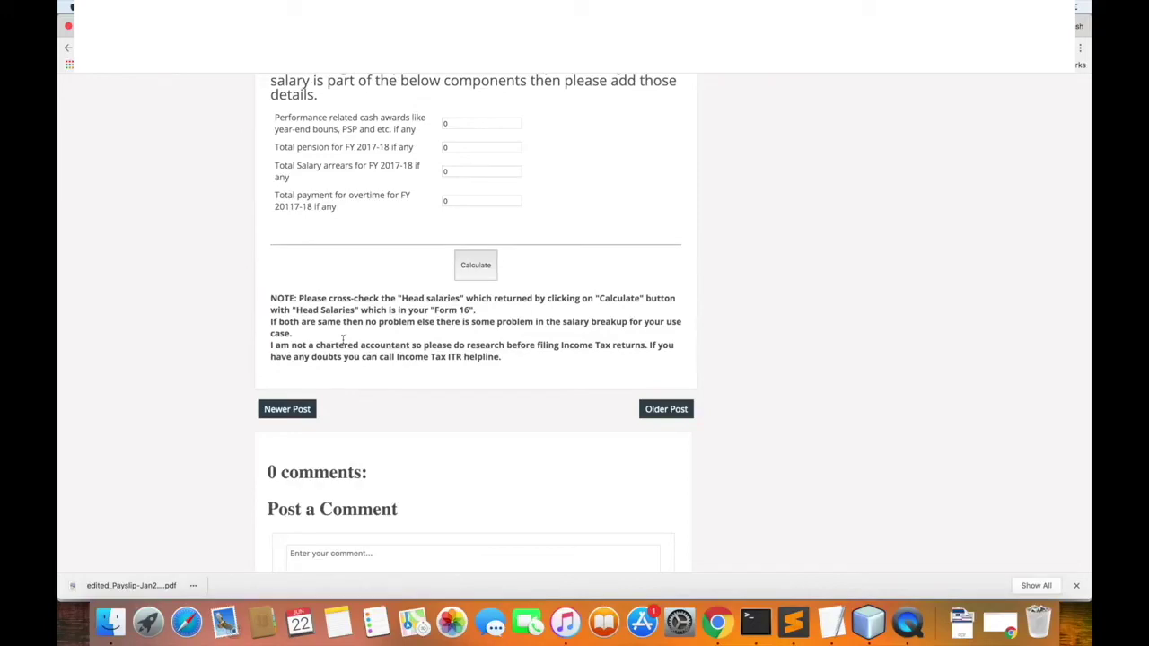
scroll(343, 340, "up", 2)
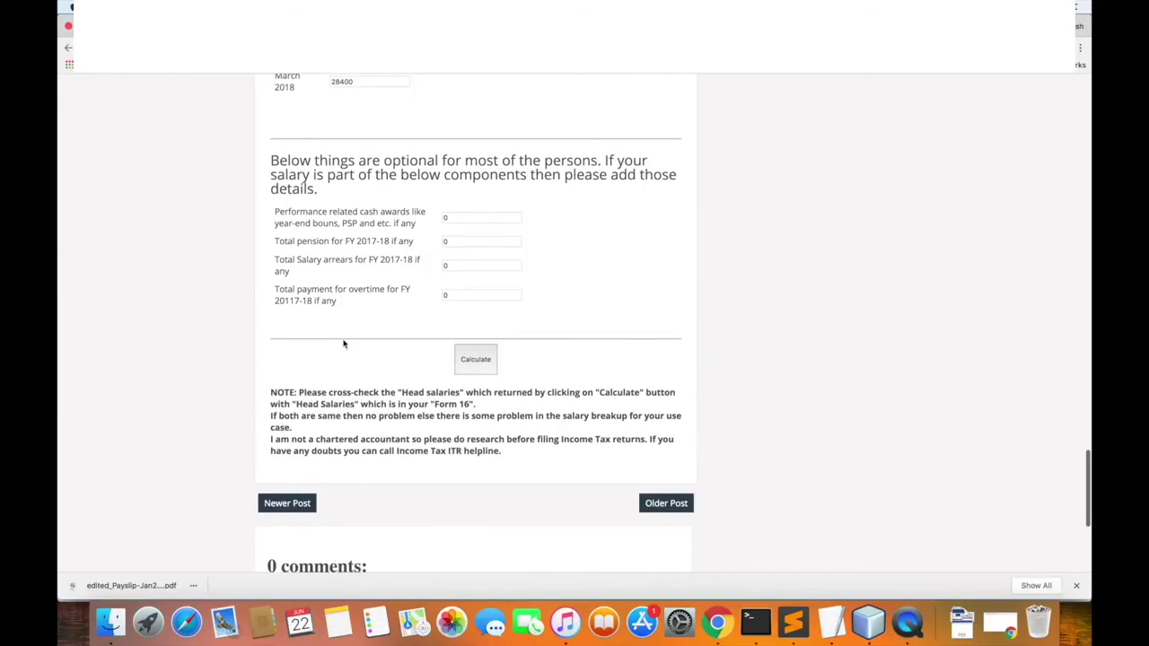
scroll(344, 335, "up", 2)
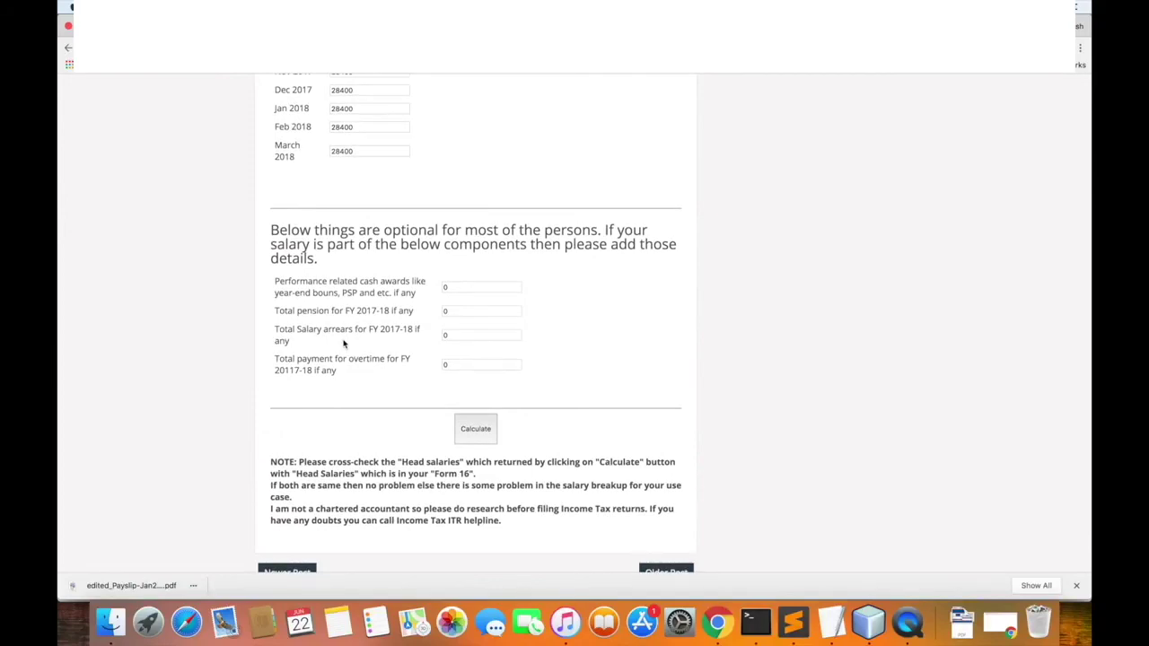
Calculate the salary breakup in the other, already filled copy of the calculator with 128000 as performance-related cash awards
scroll(343, 340, "up", 10)
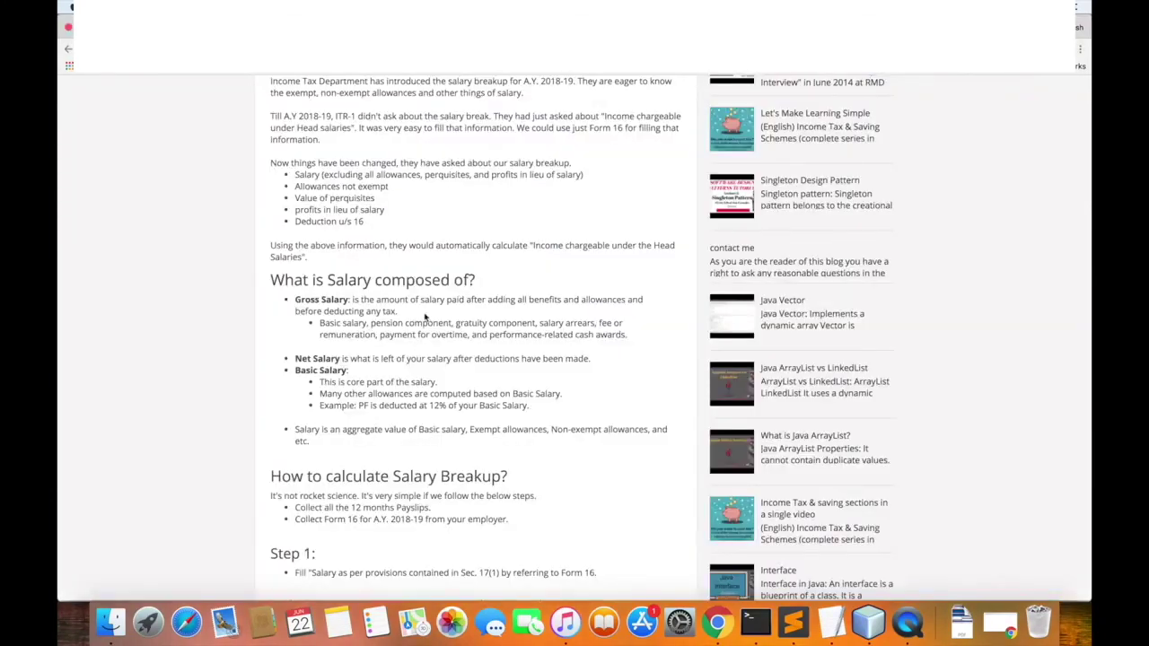
scroll(426, 316, "down", 15)
scroll(425, 316, "down", 15)
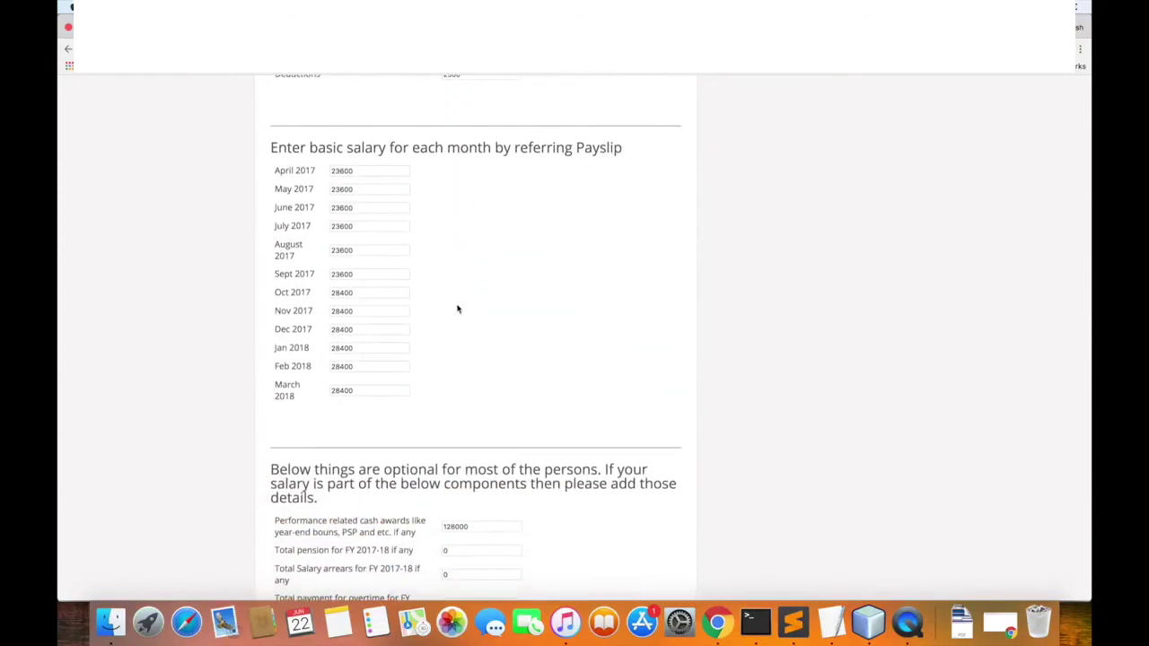
scroll(457, 309, "down", 3)
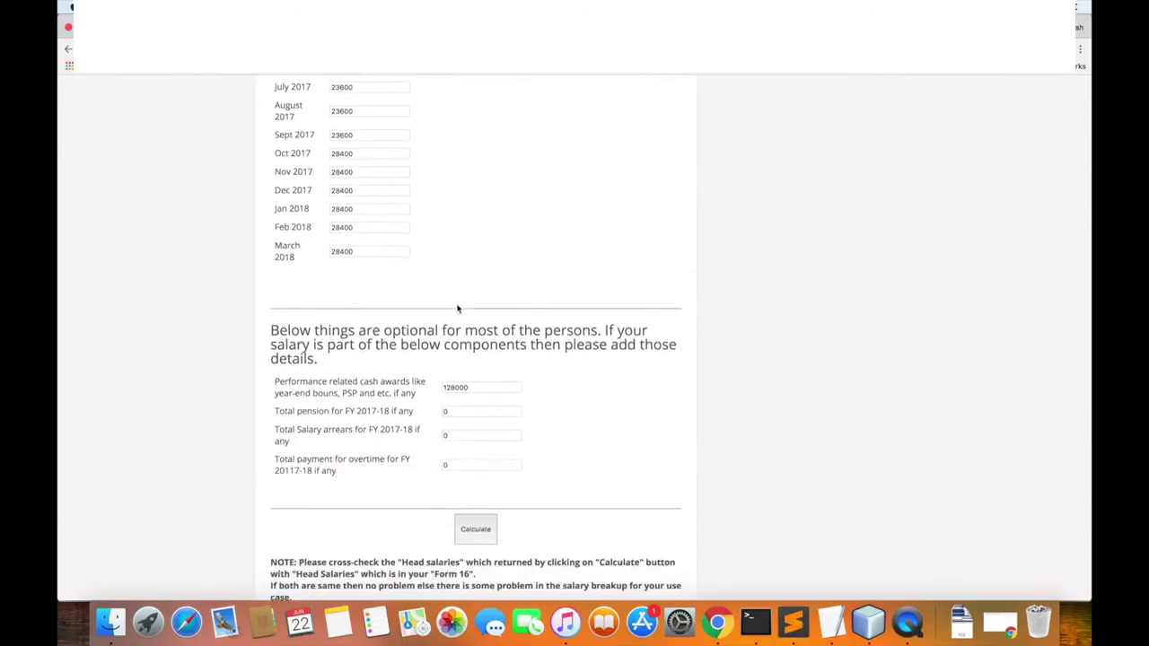
left_click(470, 536)
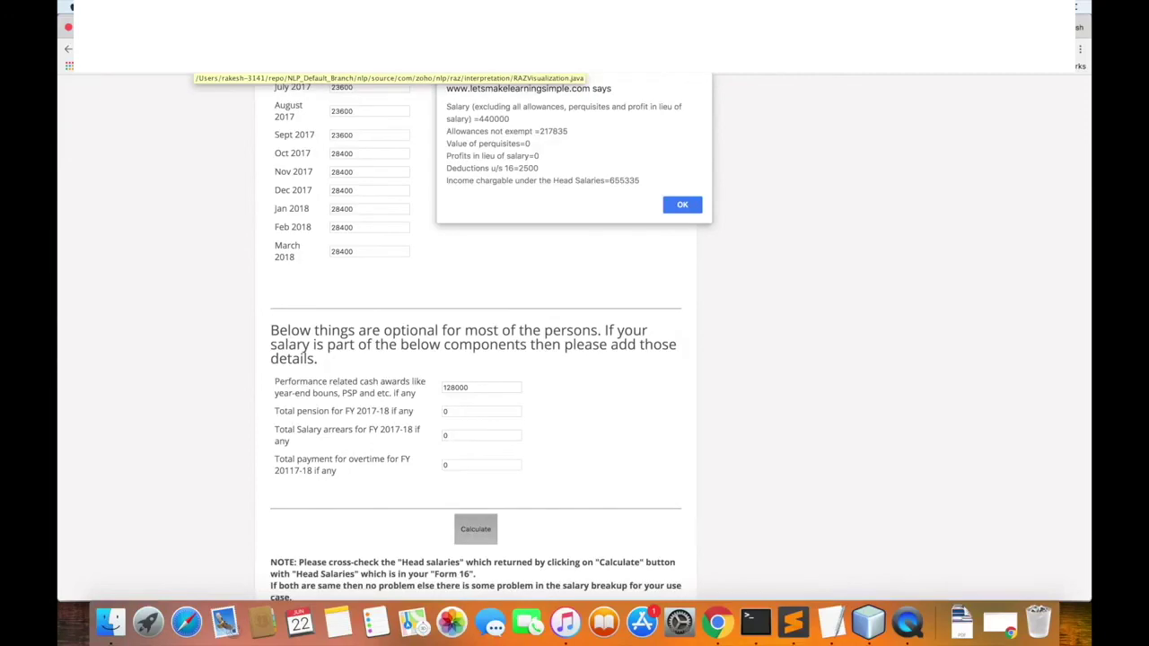
Switch to the e-Filing ITR-1 form and enter 440000 as the salary excluding all allowances, perquisites and profit in lieu
key("ctrl+Tab")
left_click(805, 261)
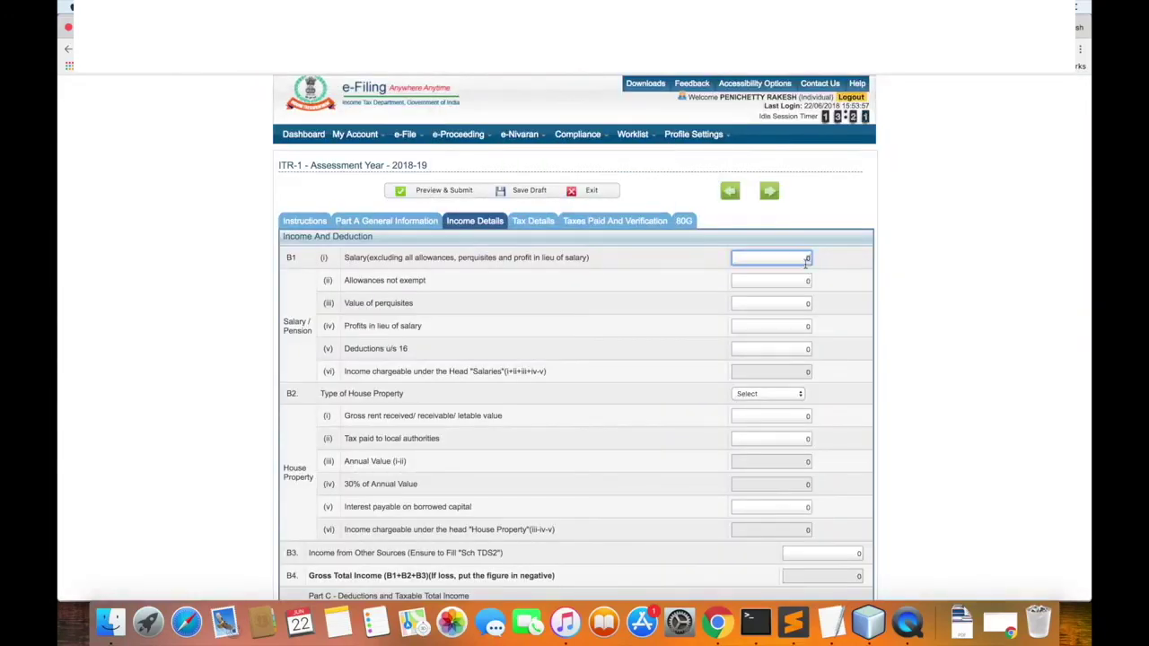
key("BackSpace")
type("440000")
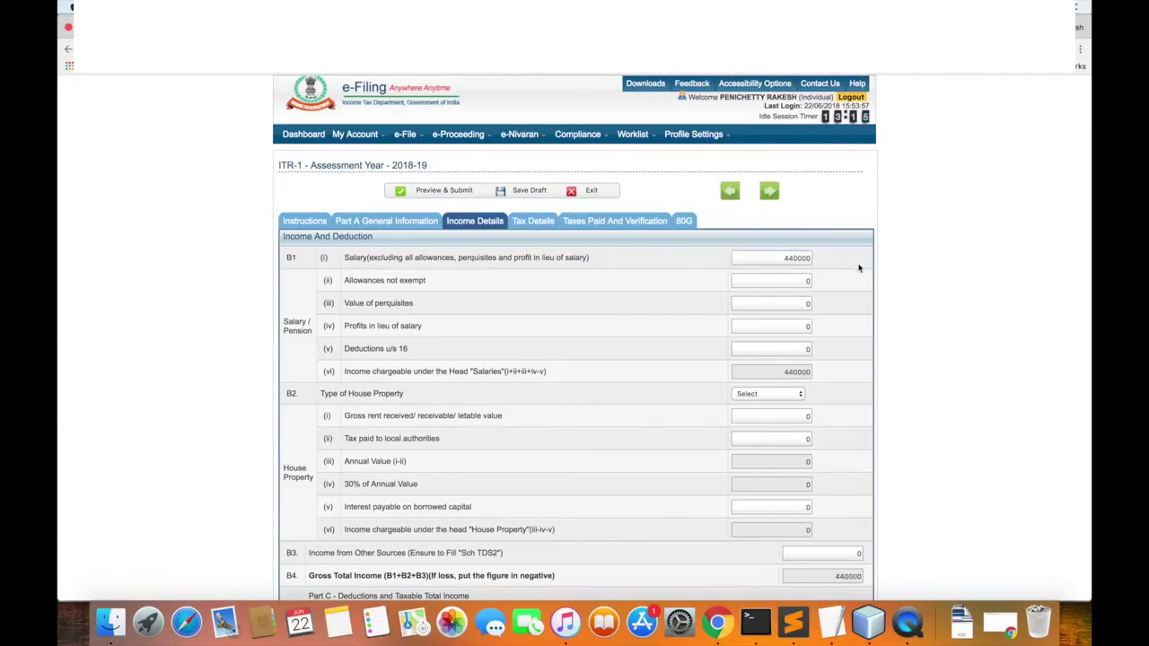
Recheck the calculator result and enter 217835 as the allowances not exempt in the ITR-1 income details
key("ctrl+Tab")
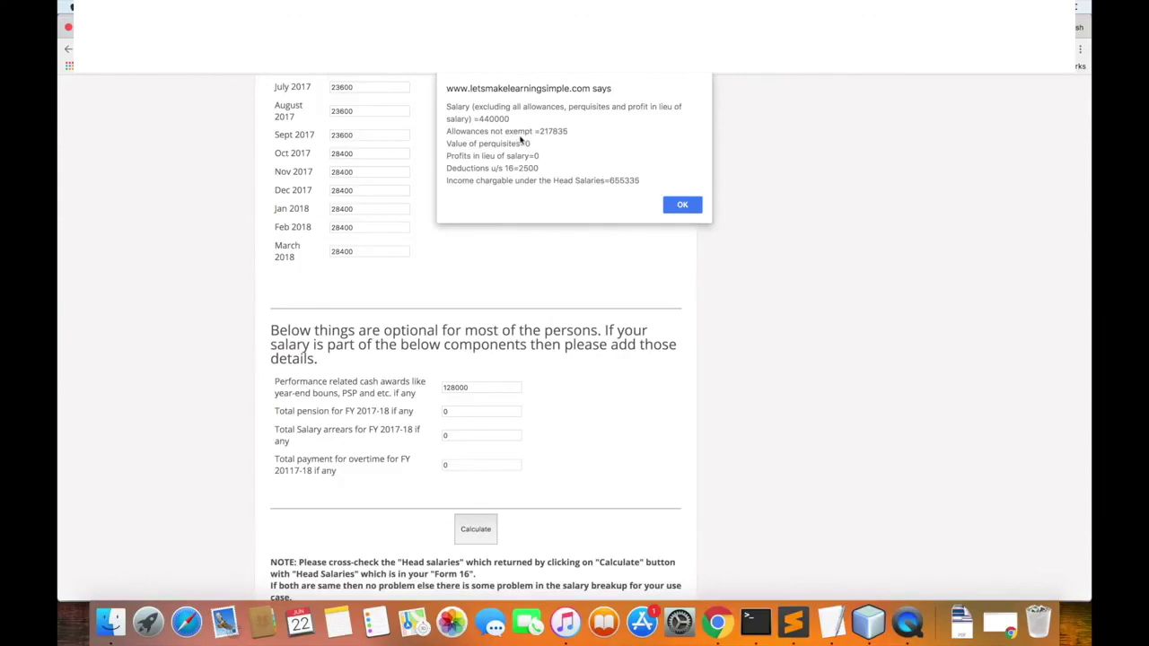
key("ctrl+shift+Tab")
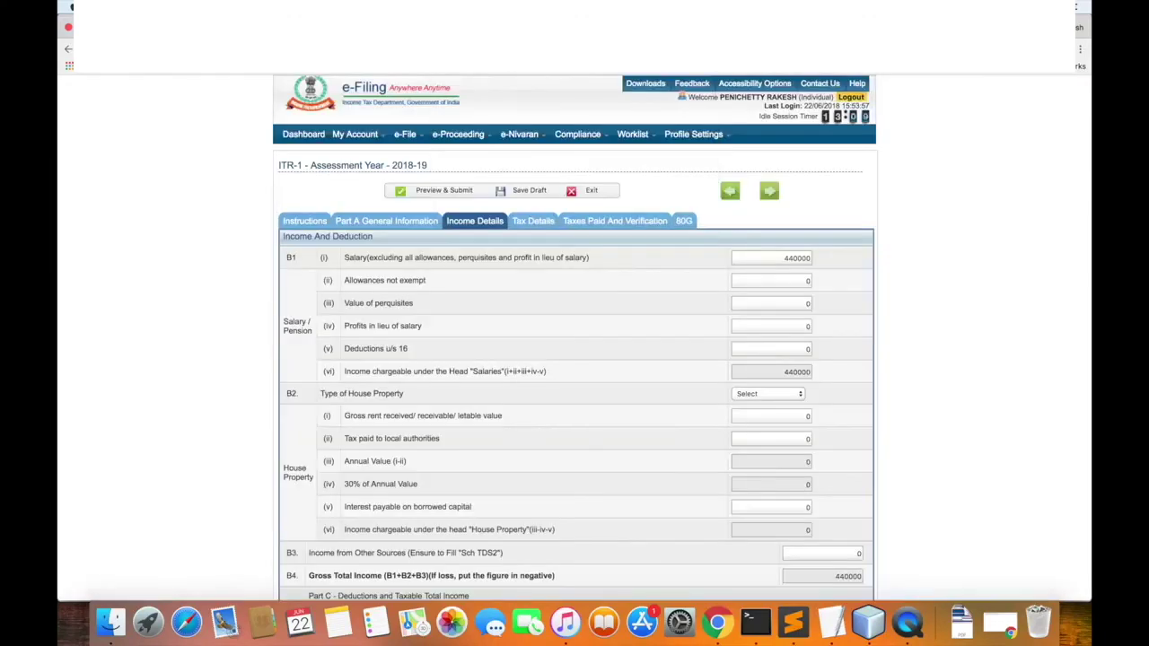
key("ctrl+Tab")
key("ctrl+shift+Tab")
left_click(800, 282)
type("211835")
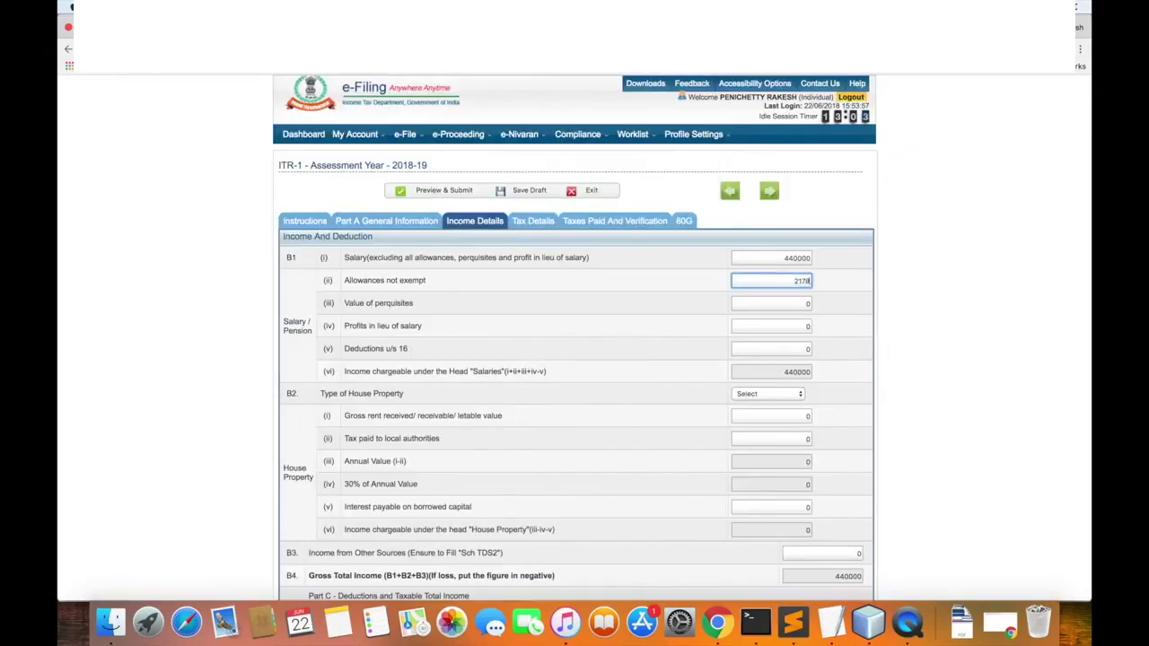
left_click(954, 341)
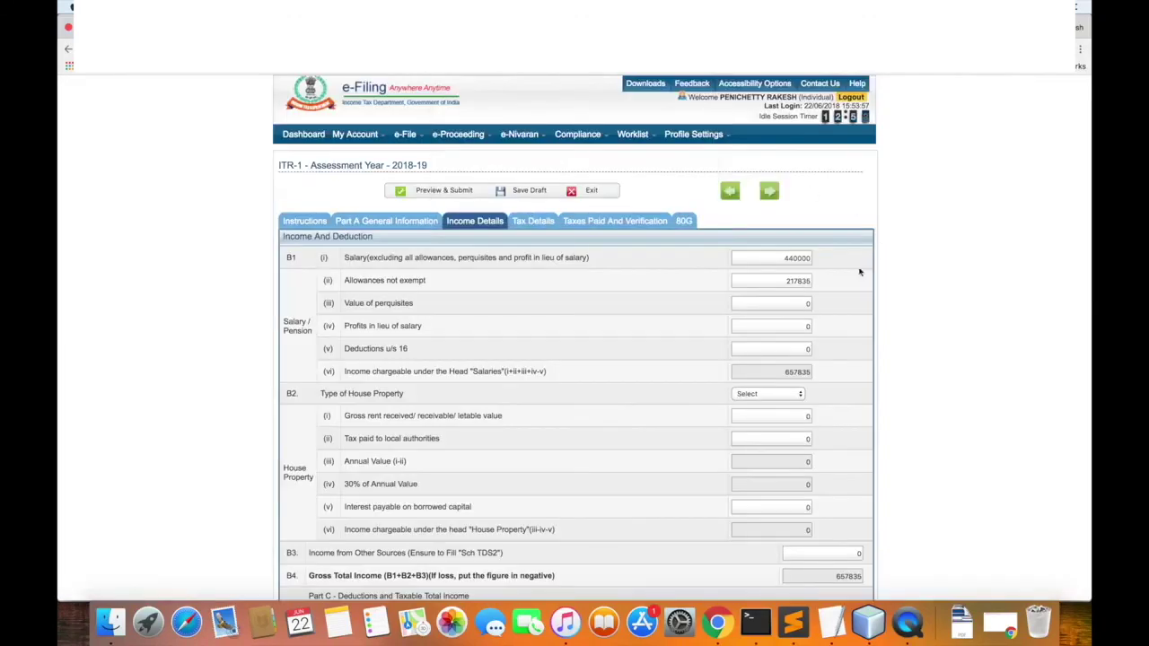
Enter 2500 as the deductions u/s 16 in the ITR-1 income details
left_click(799, 350)
type("2500")
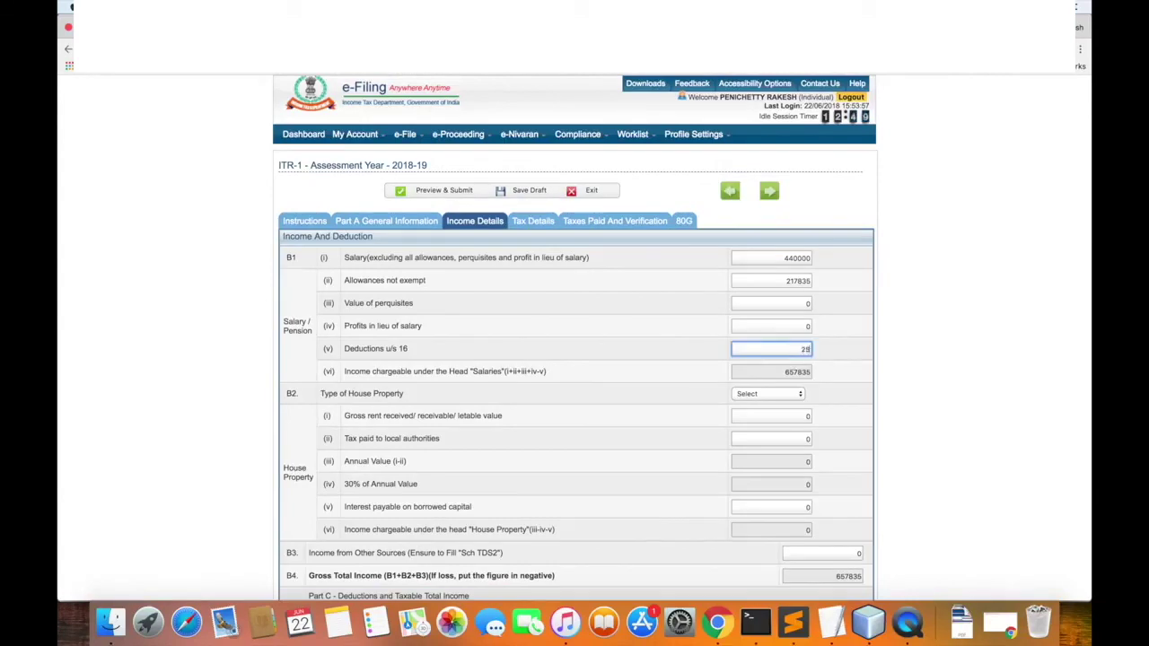
left_click(939, 410)
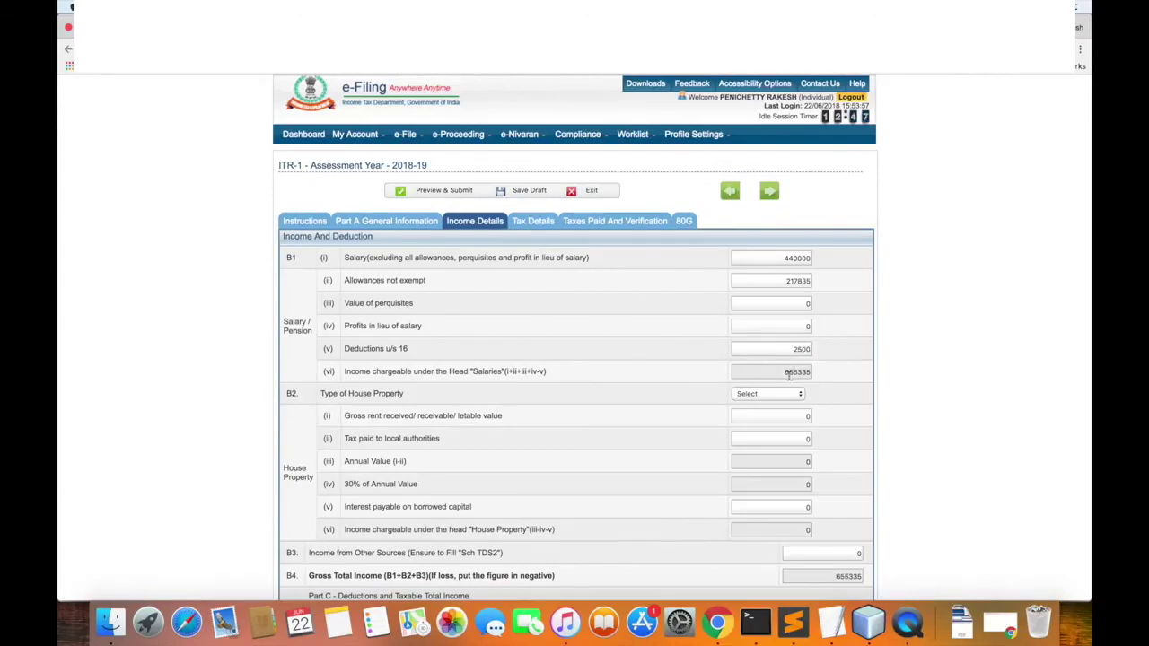